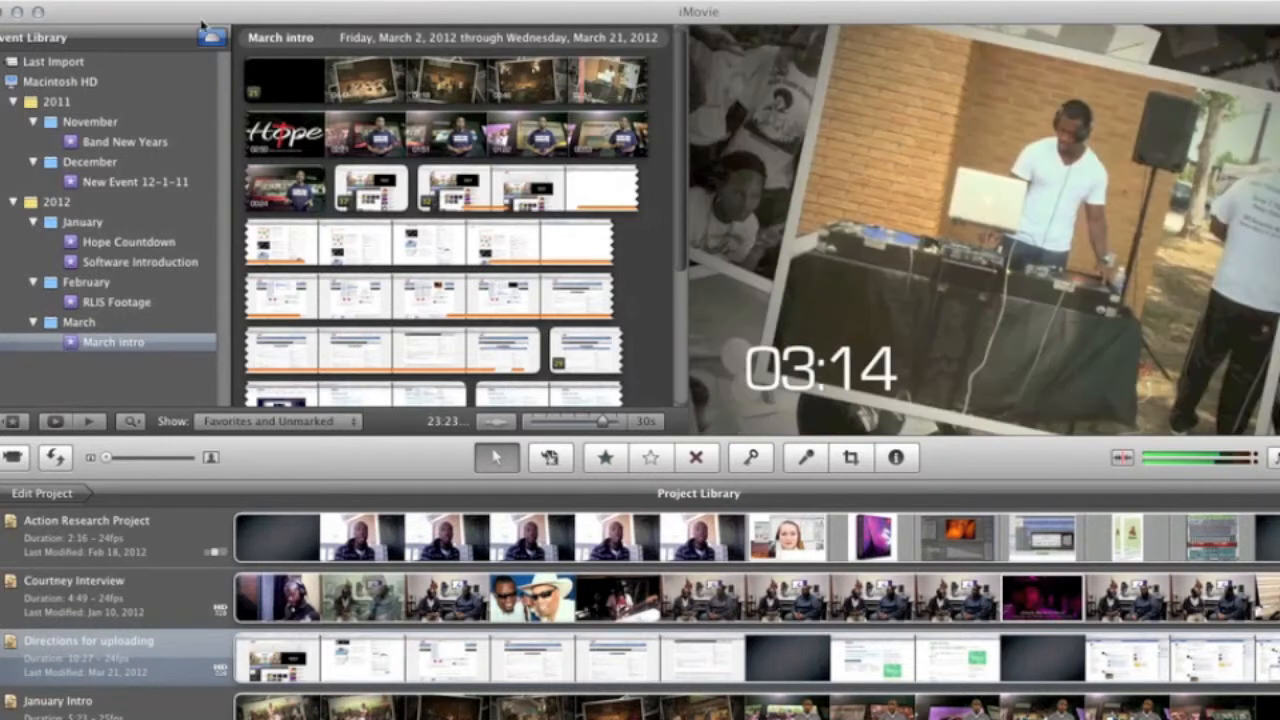
# Create a new widescreen (16:9) project named Music Tech Project Example with no theme and a 24 fps – Cinema frame rate.
pyautogui.click(132, 2)
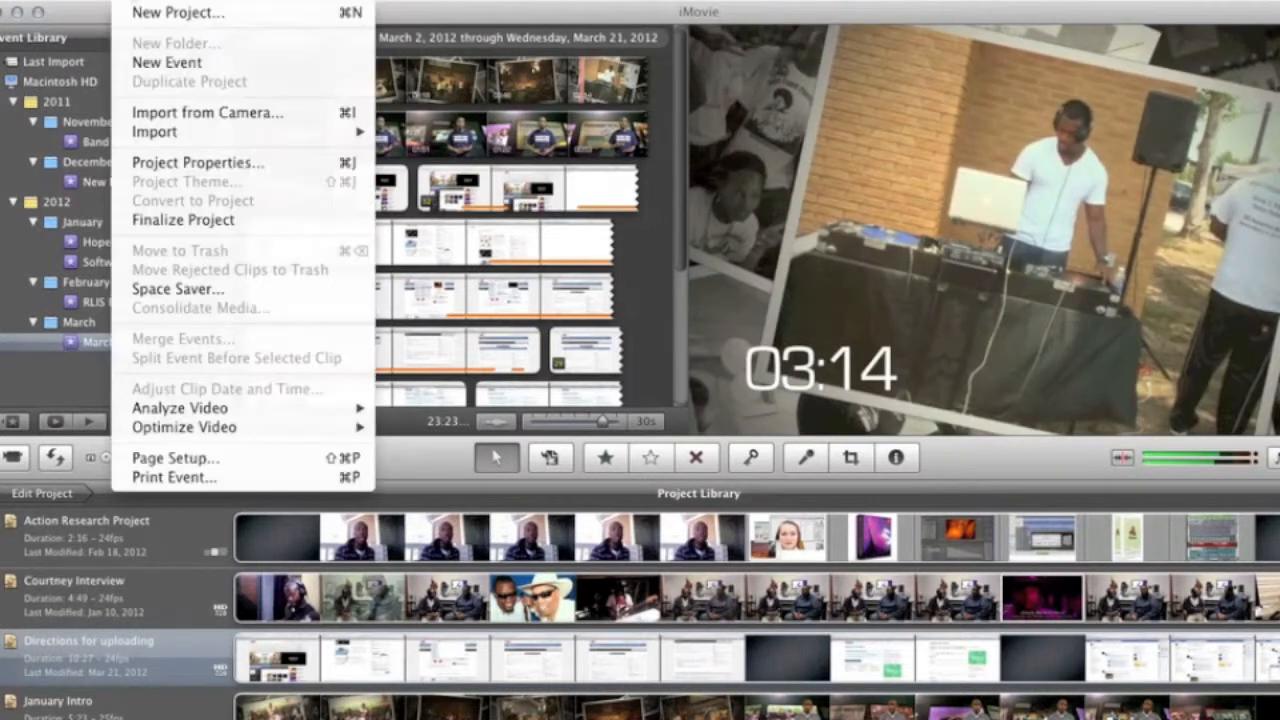
pyautogui.click(145, 13)
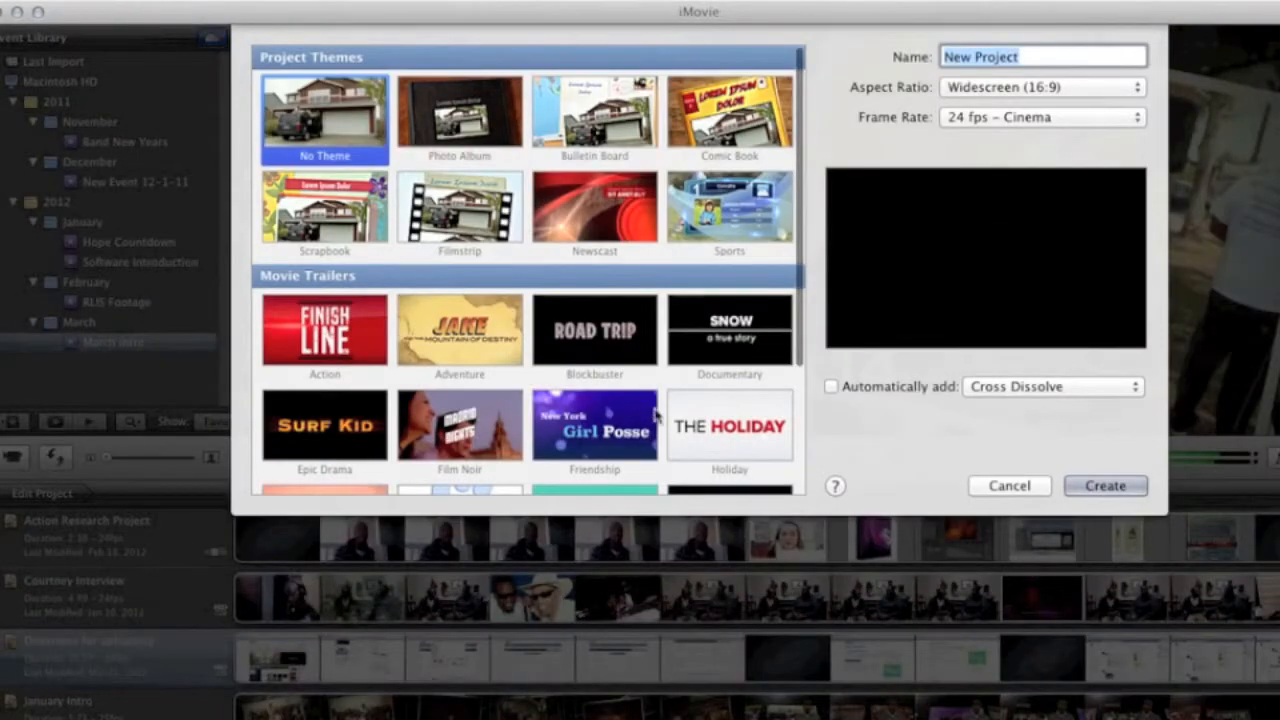
pyautogui.scroll(-3, 660, 420)
pyautogui.scroll(-2, 655, 420)
pyautogui.scroll(5, 657, 423)
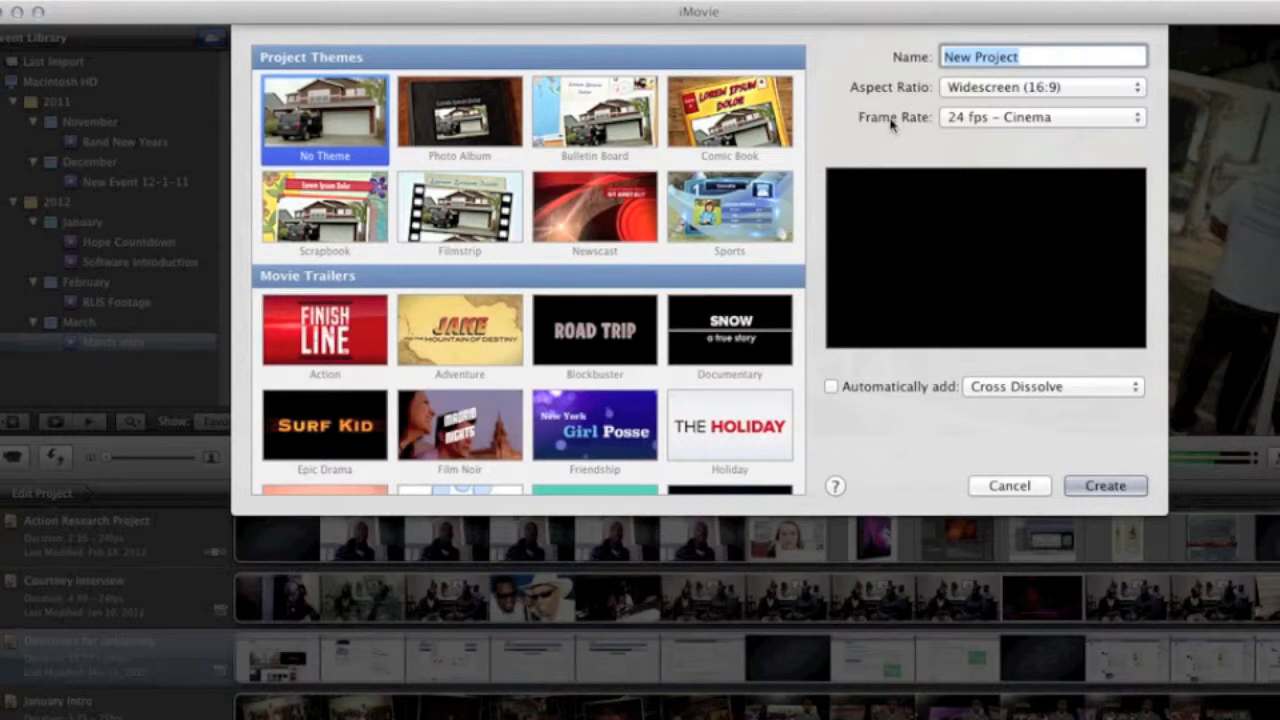
pyautogui.click(958, 126)
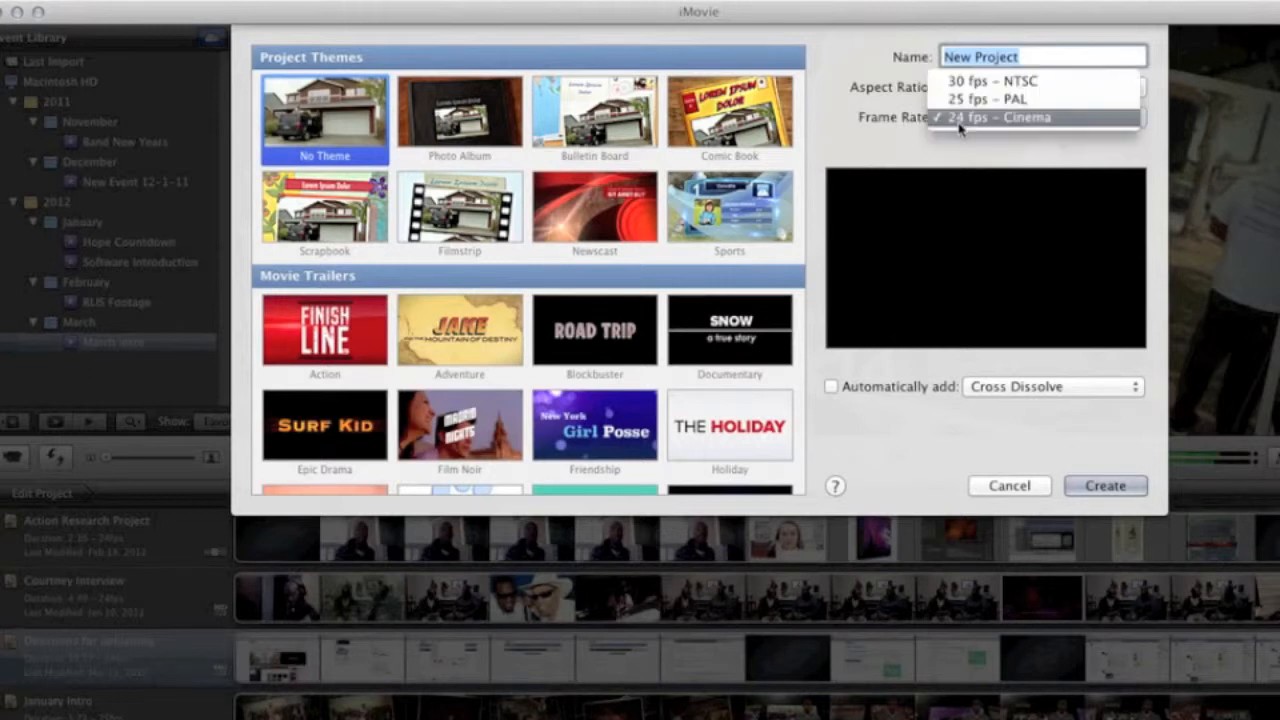
pyautogui.click(888, 126)
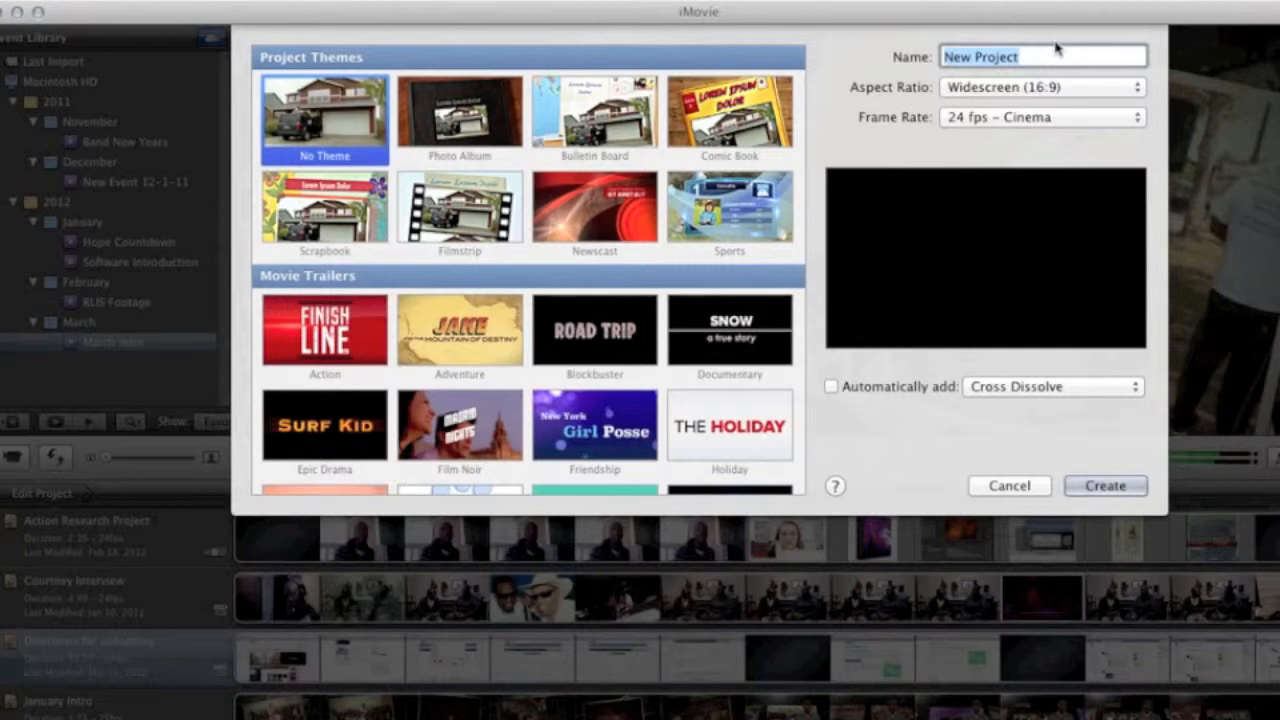
pyautogui.write('Mus')
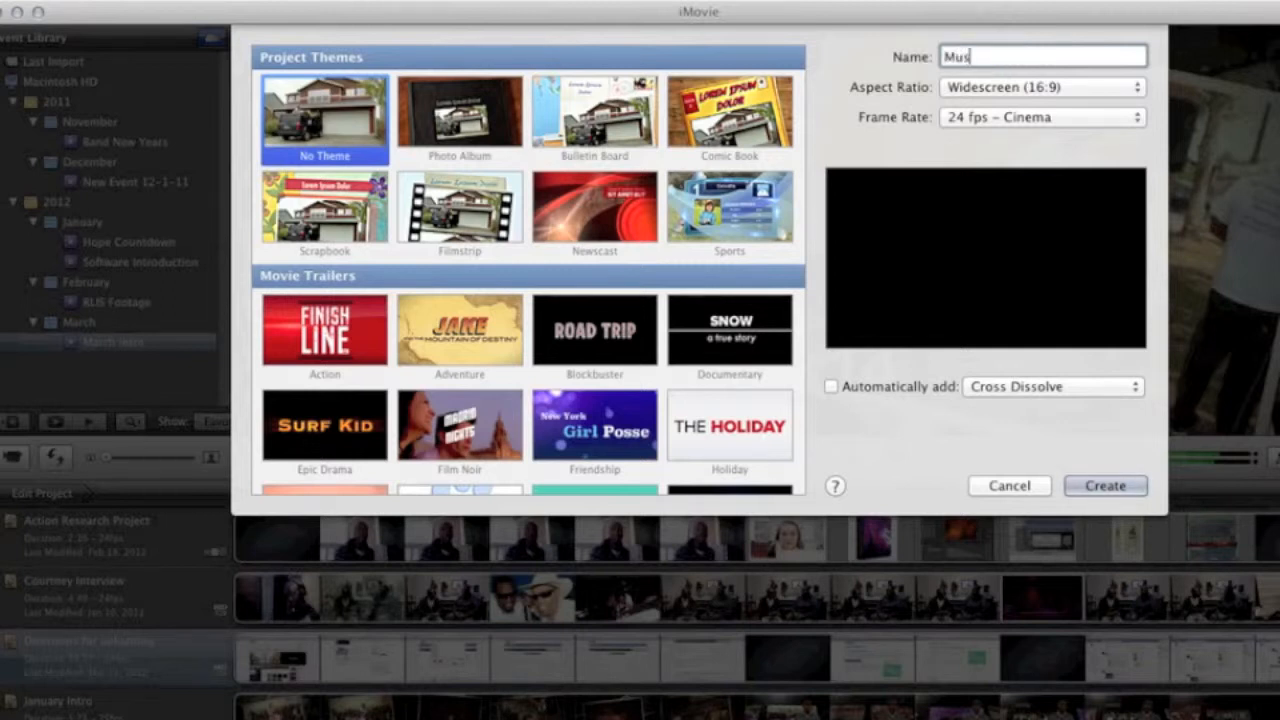
pyautogui.write('ic Tech Project E')
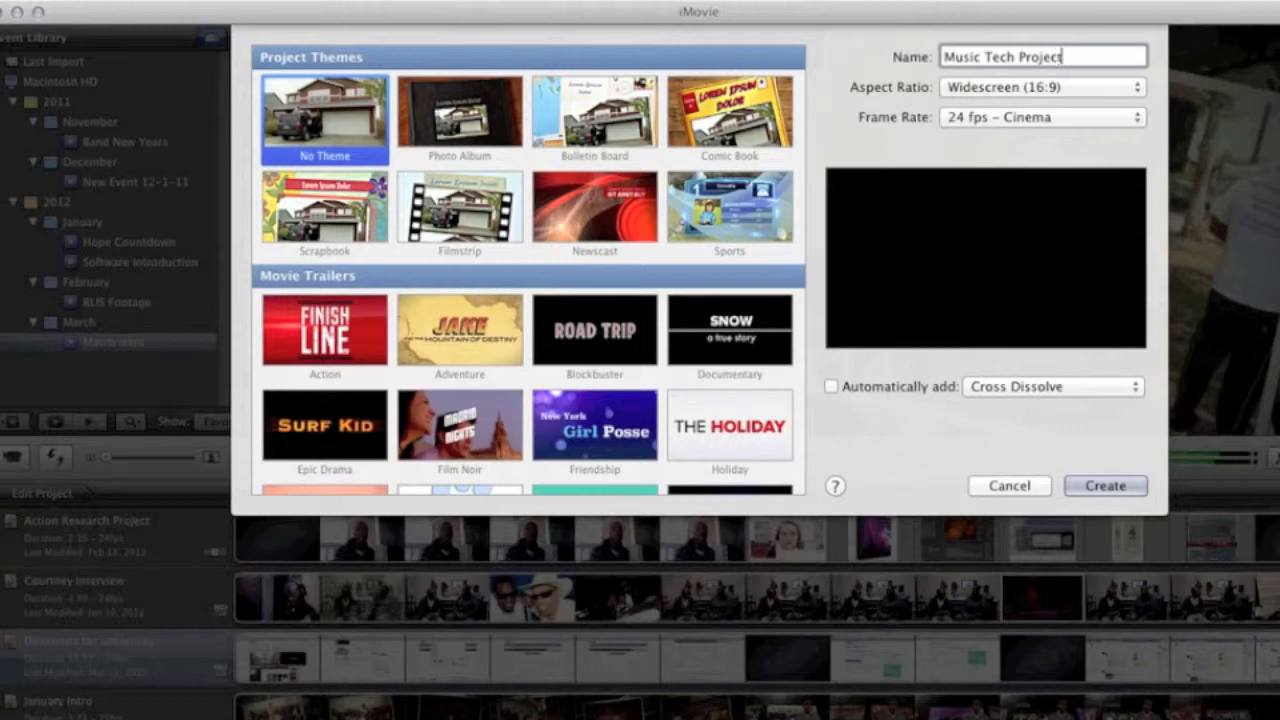
pyautogui.write('xample')
pyautogui.press('Return')
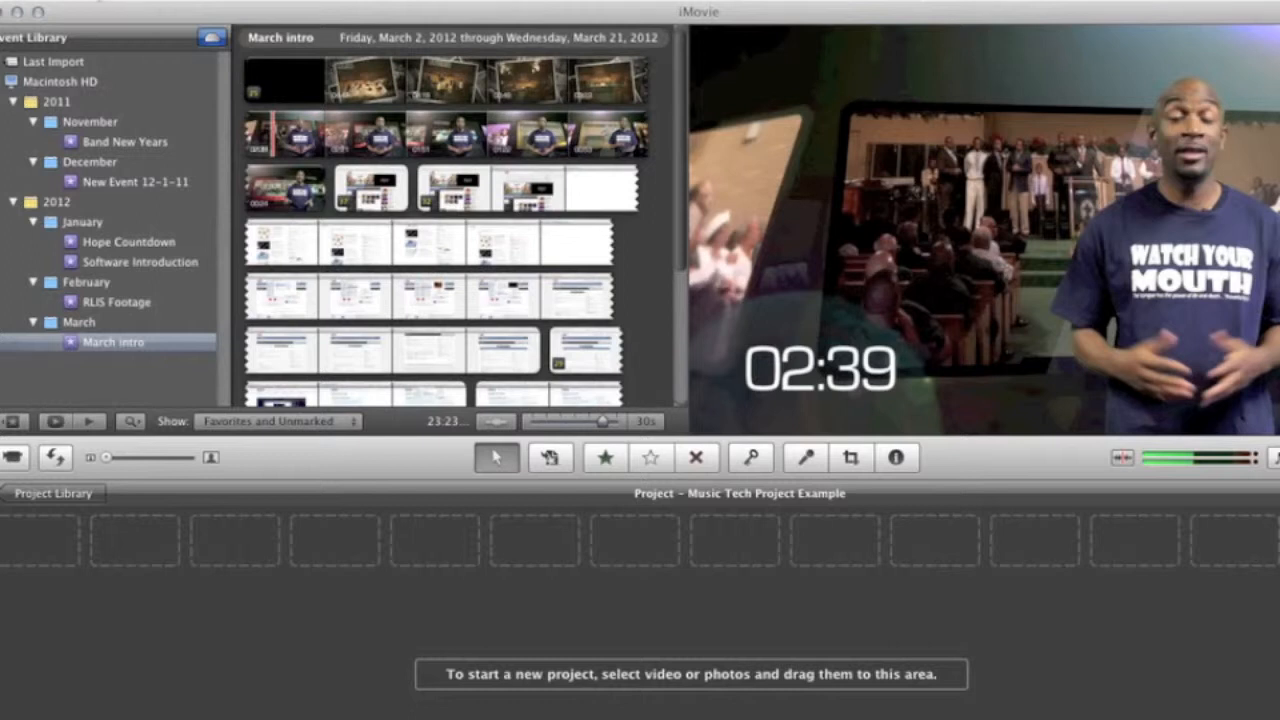
# Start importing movies and open the T-Stone Crew folder inside the Movies folder.
pyautogui.click(60, 0)
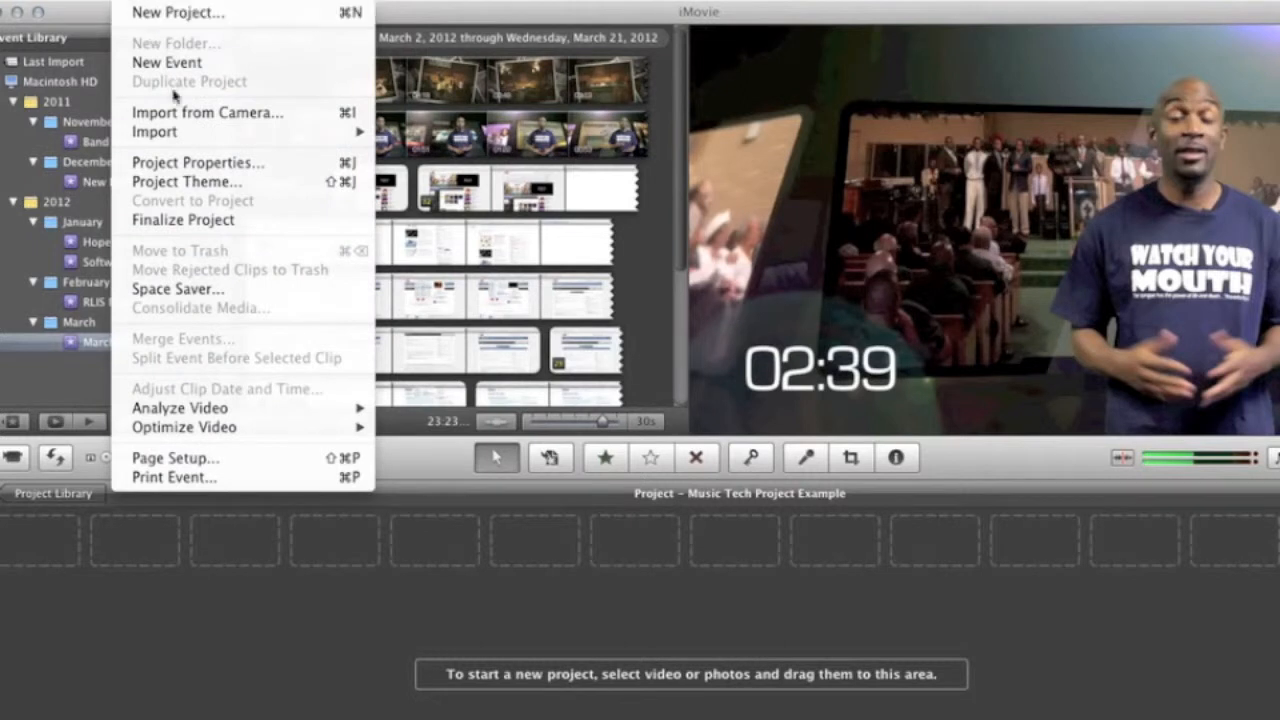
pyautogui.moveTo(177, 133)
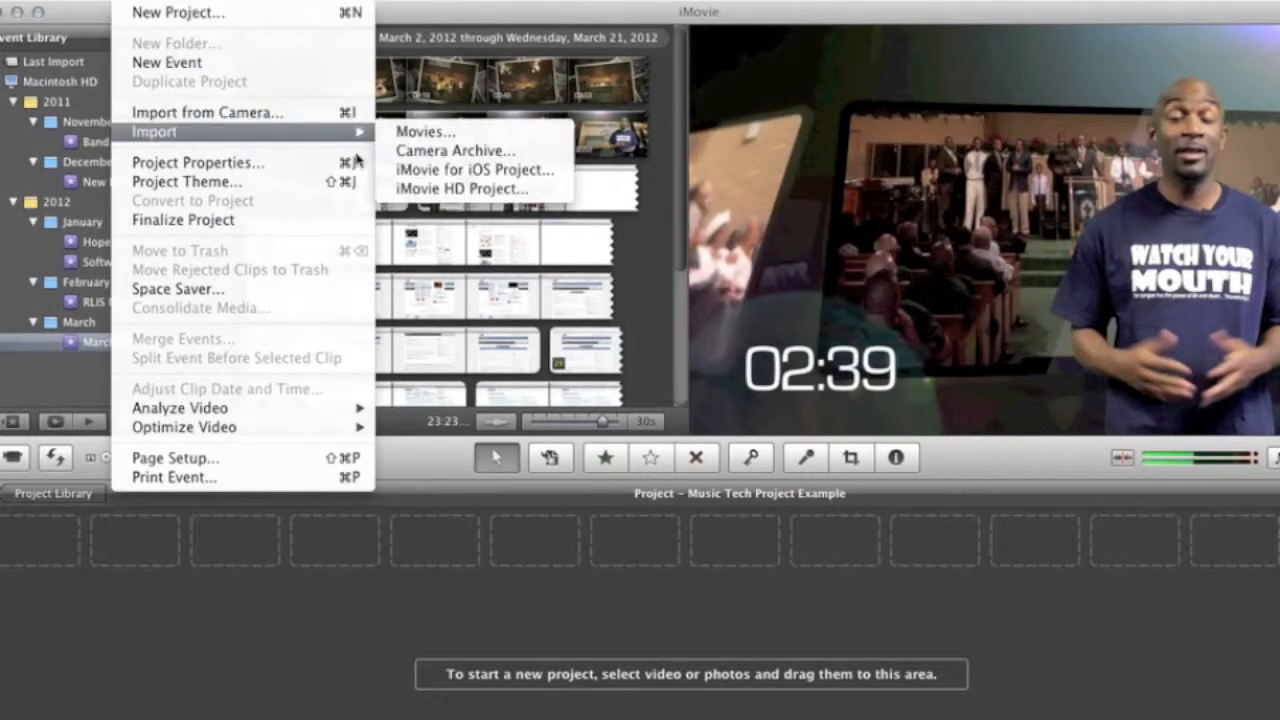
pyautogui.click(410, 132)
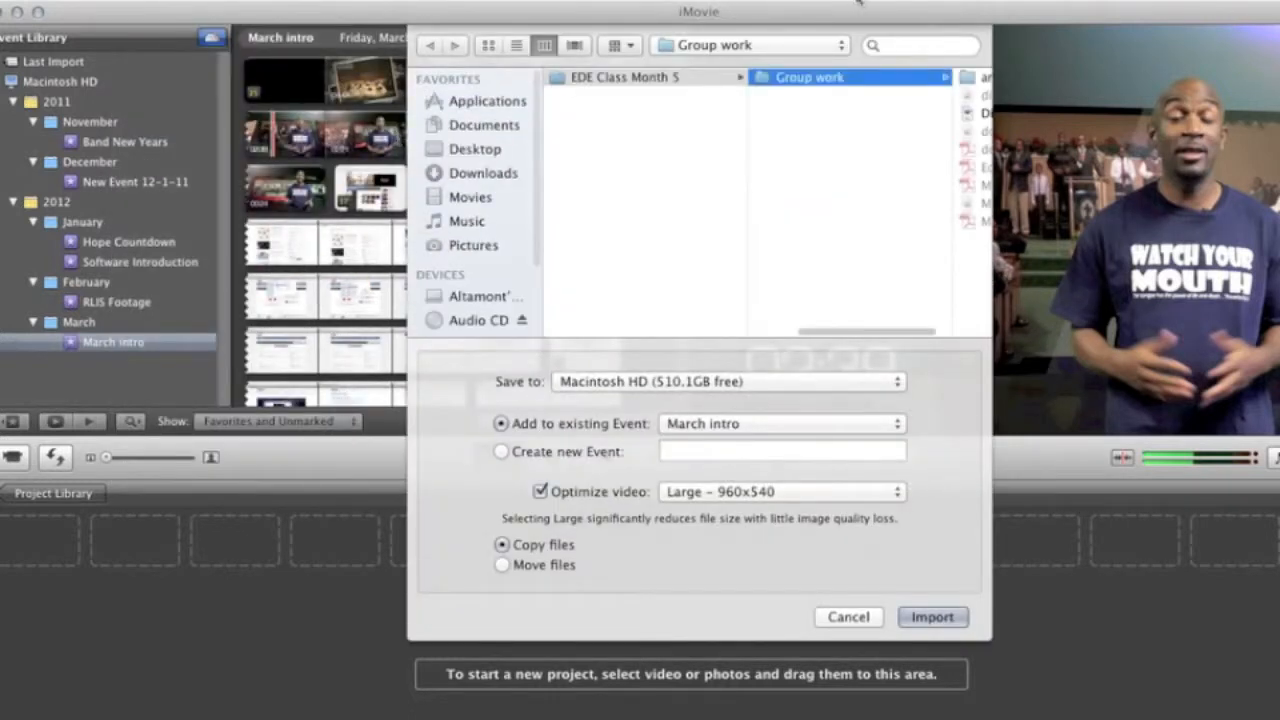
pyautogui.click(474, 199)
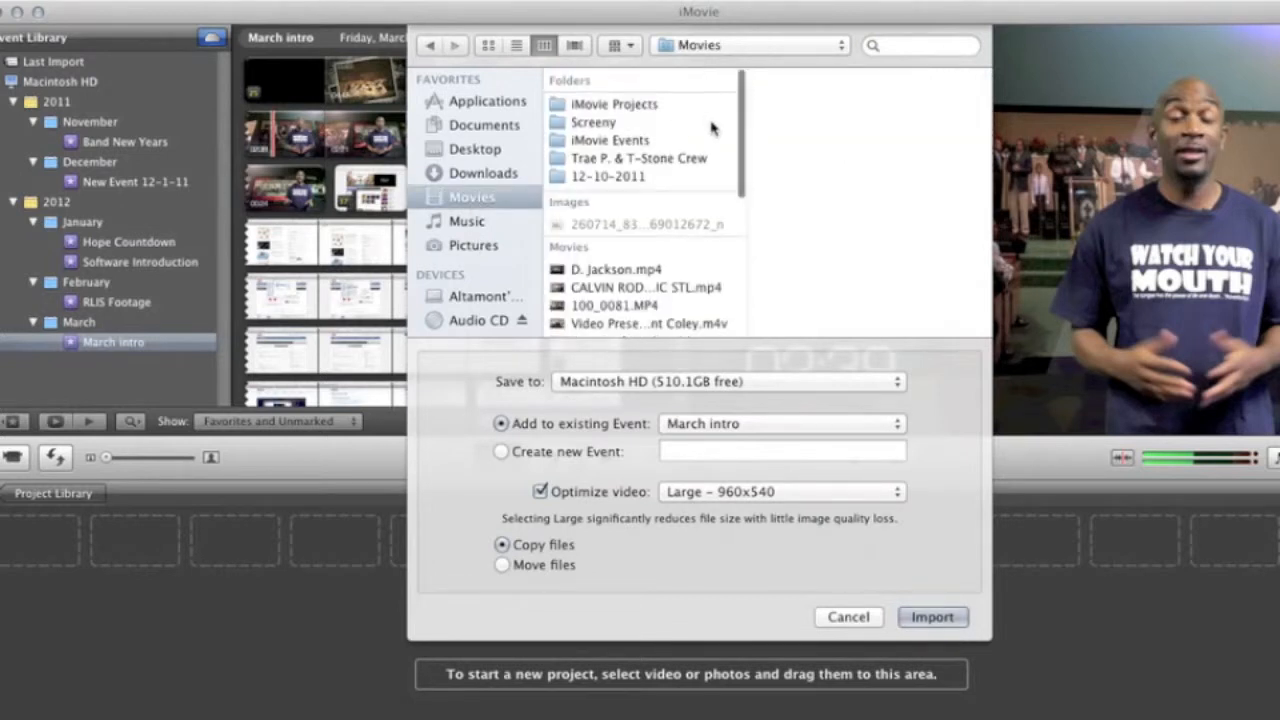
pyautogui.scroll(-3, 712, 127)
pyautogui.scroll(-5, 712, 127)
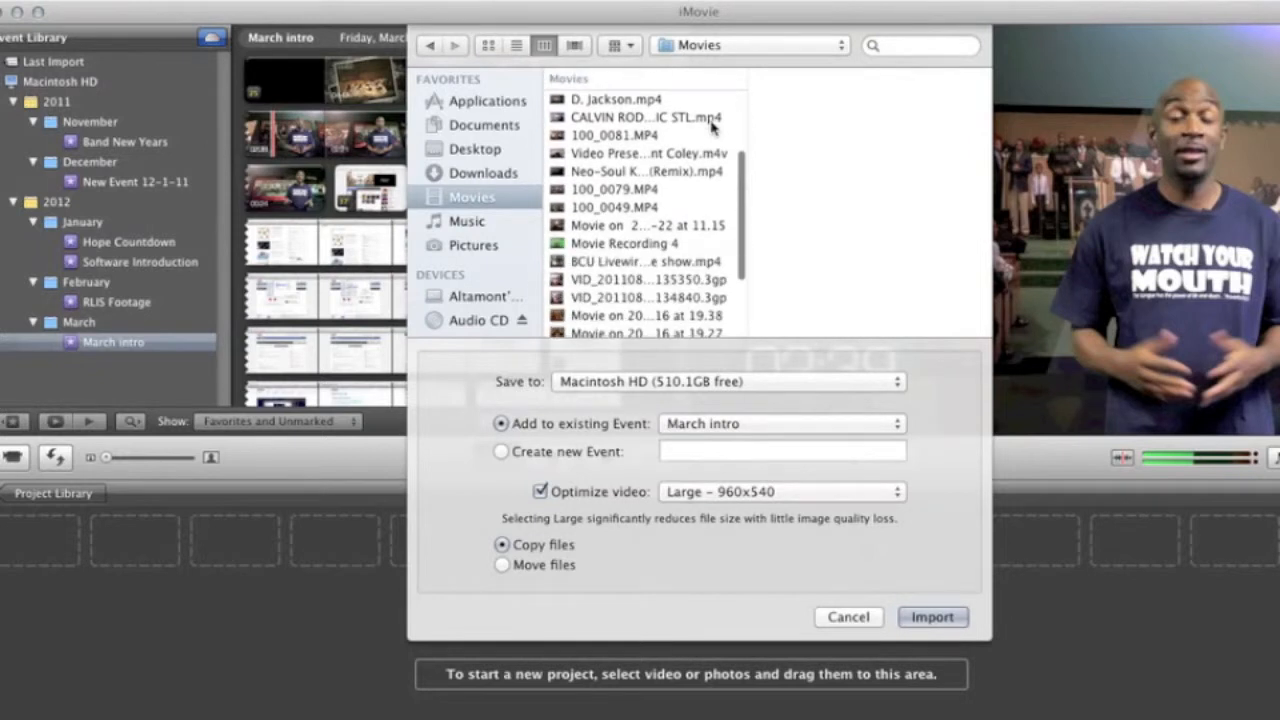
pyautogui.scroll(-5, 712, 127)
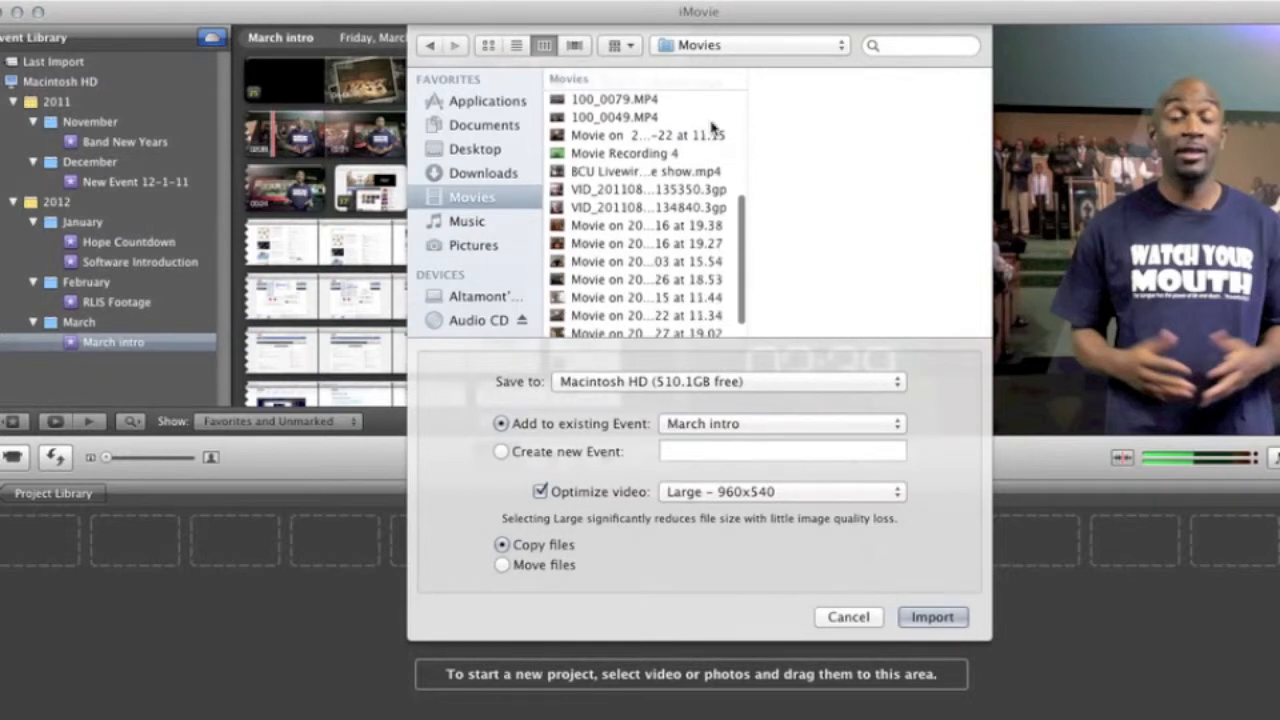
pyautogui.scroll(-2, 712, 133)
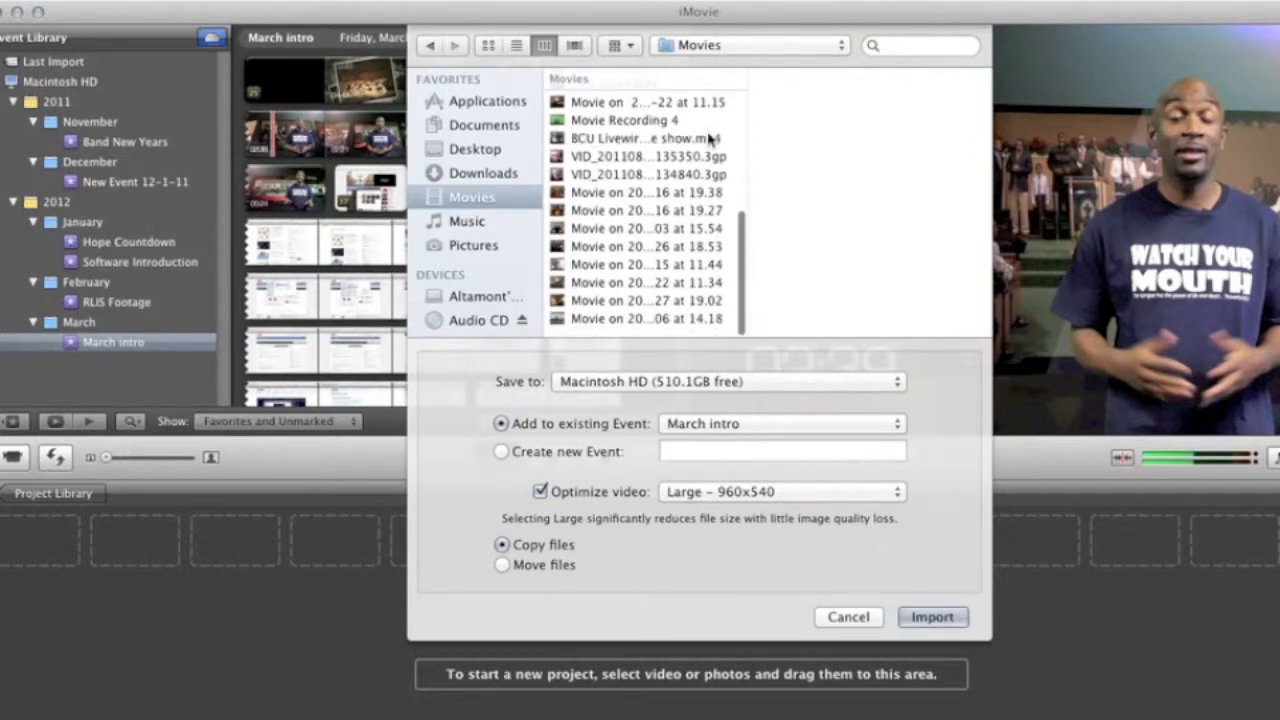
pyautogui.scroll(3, 709, 139)
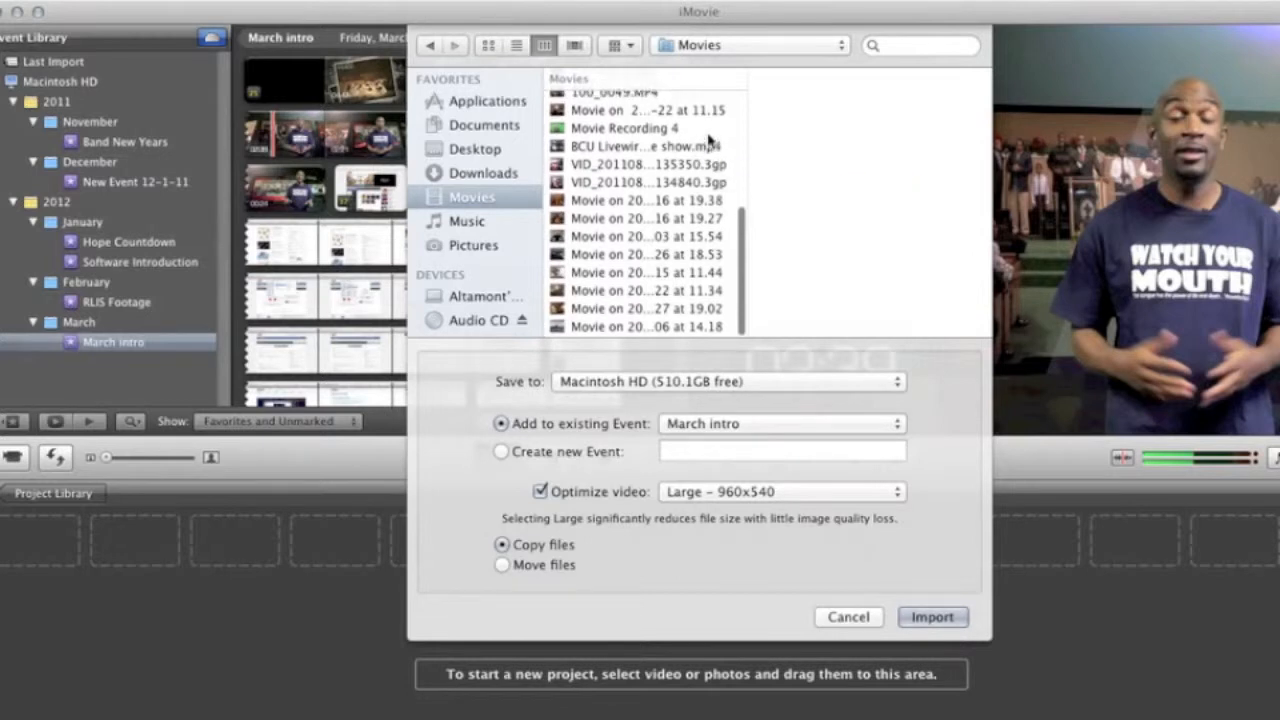
pyautogui.scroll(5, 708, 142)
pyautogui.click(600, 157)
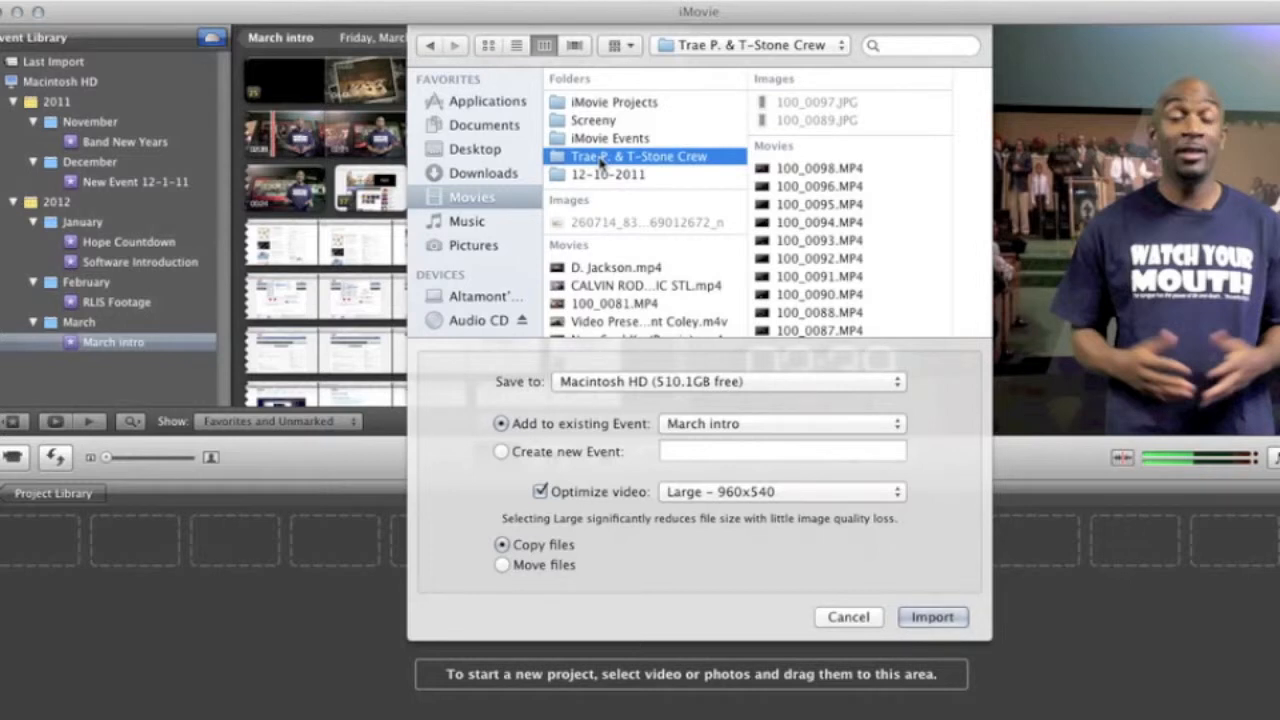
# Preview individual clips in the folder, including 100_0098.MP4 and 100_0094.MP4.
pyautogui.click(791, 171)
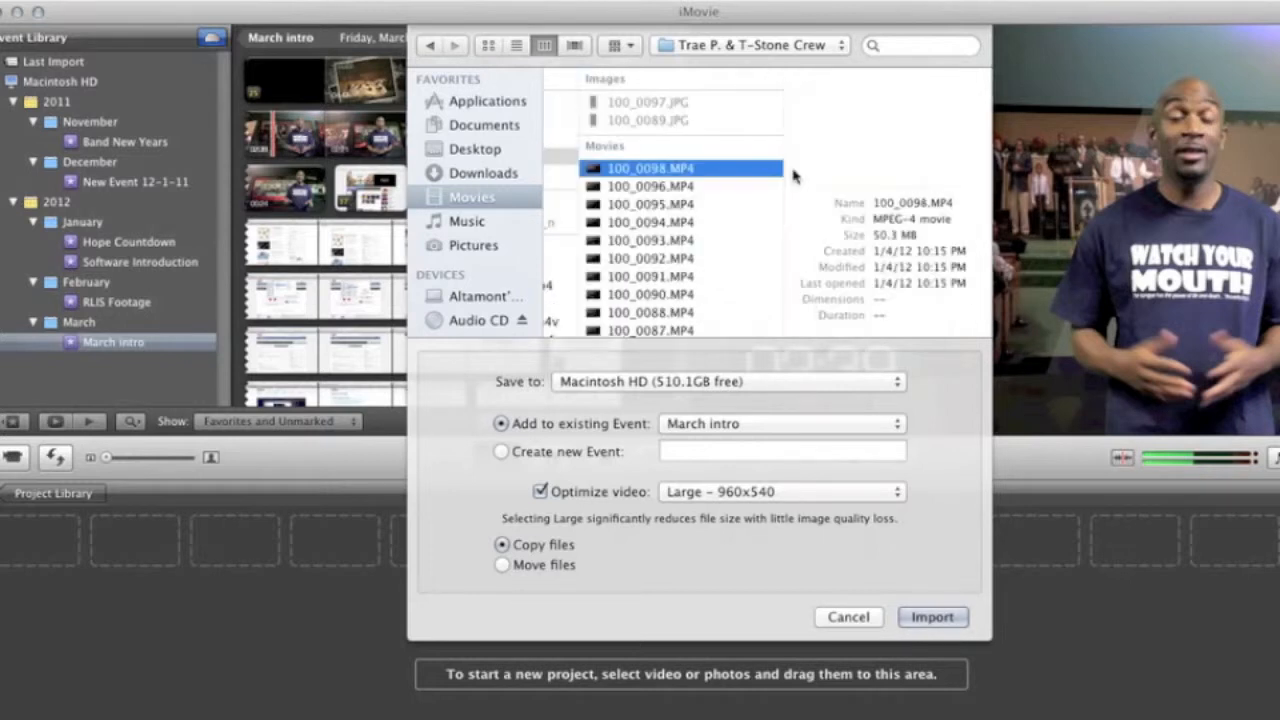
pyautogui.click(655, 204)
pyautogui.click(645, 229)
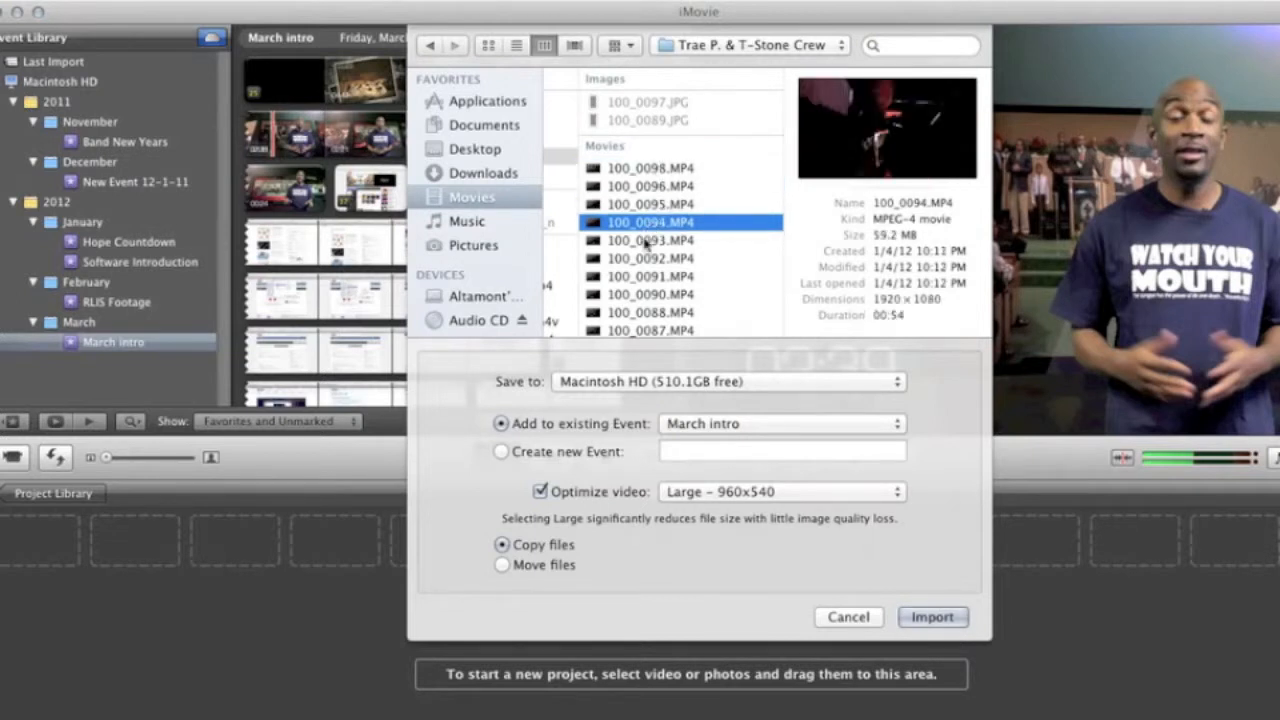
# Select all the numbered clips from 100_0098.MP4 through 100_0087.MP4 for import.
pyautogui.click(645, 244)
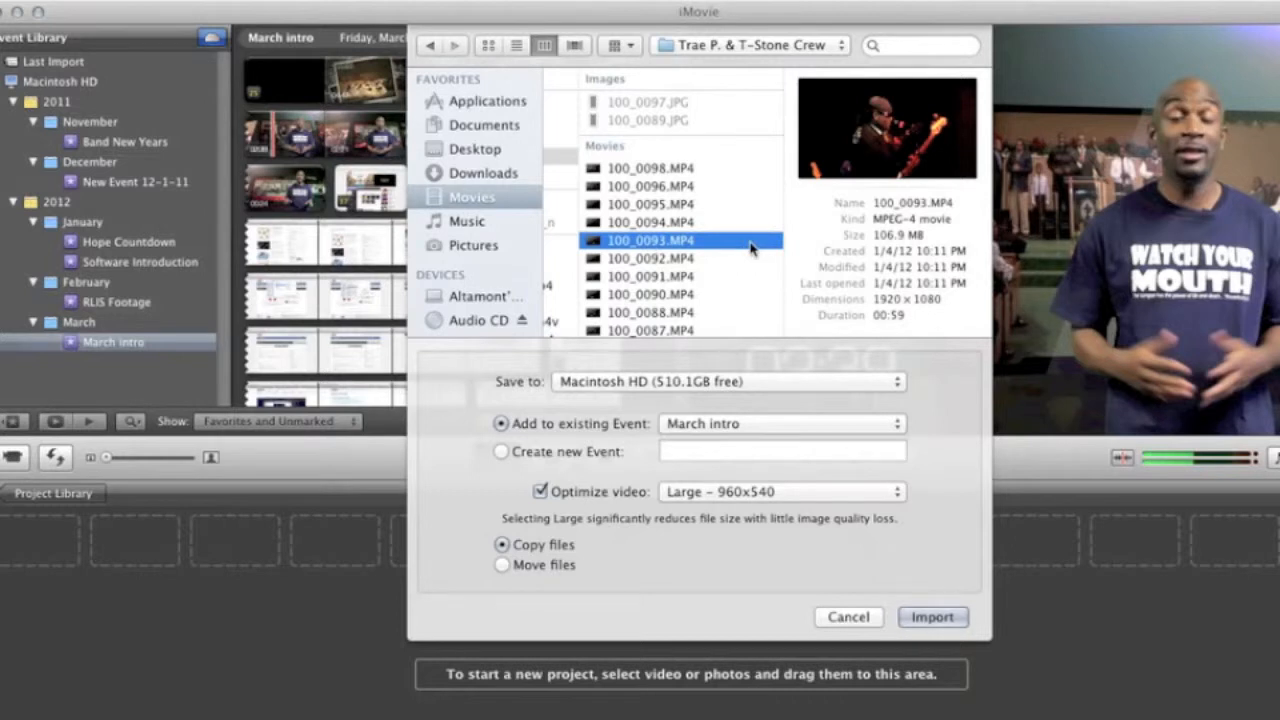
pyautogui.keyDown('shift'); pyautogui.click(668, 262); pyautogui.keyUp('shift')
pyautogui.keyDown('shift'); pyautogui.click(662, 278); pyautogui.keyUp('shift')
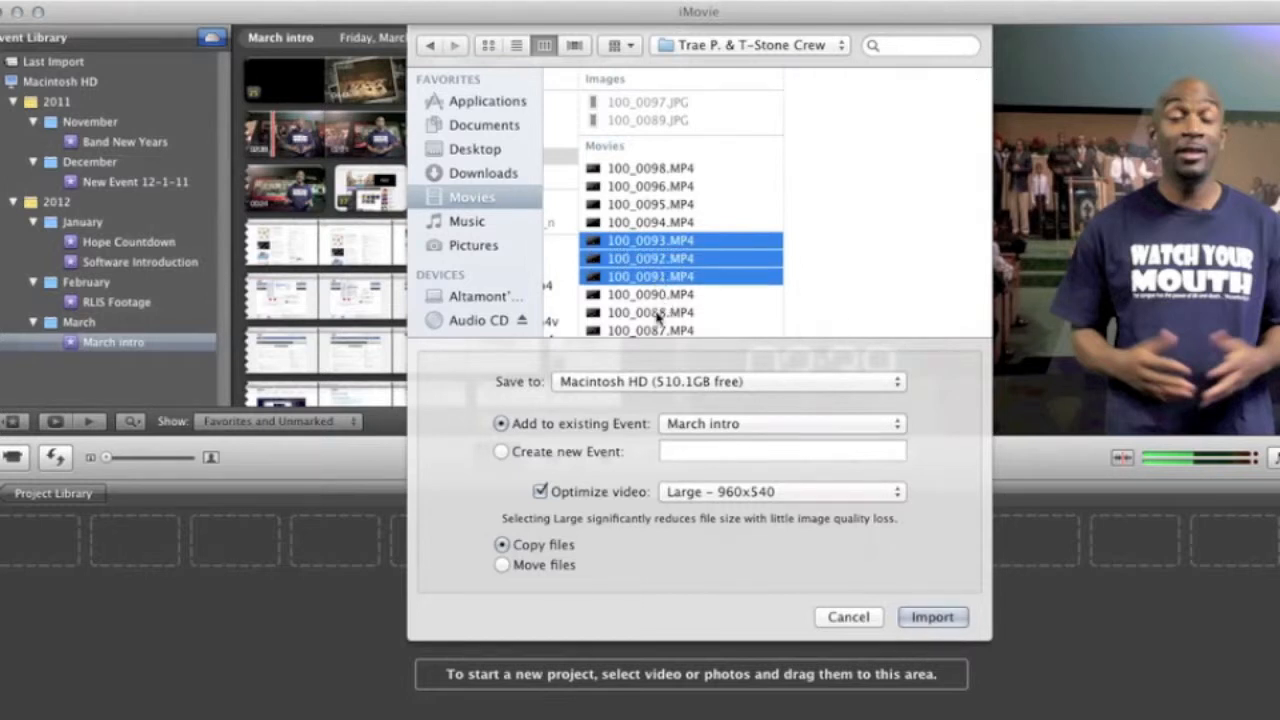
pyautogui.keyDown('super'); pyautogui.click(657, 314); pyautogui.keyUp('super')
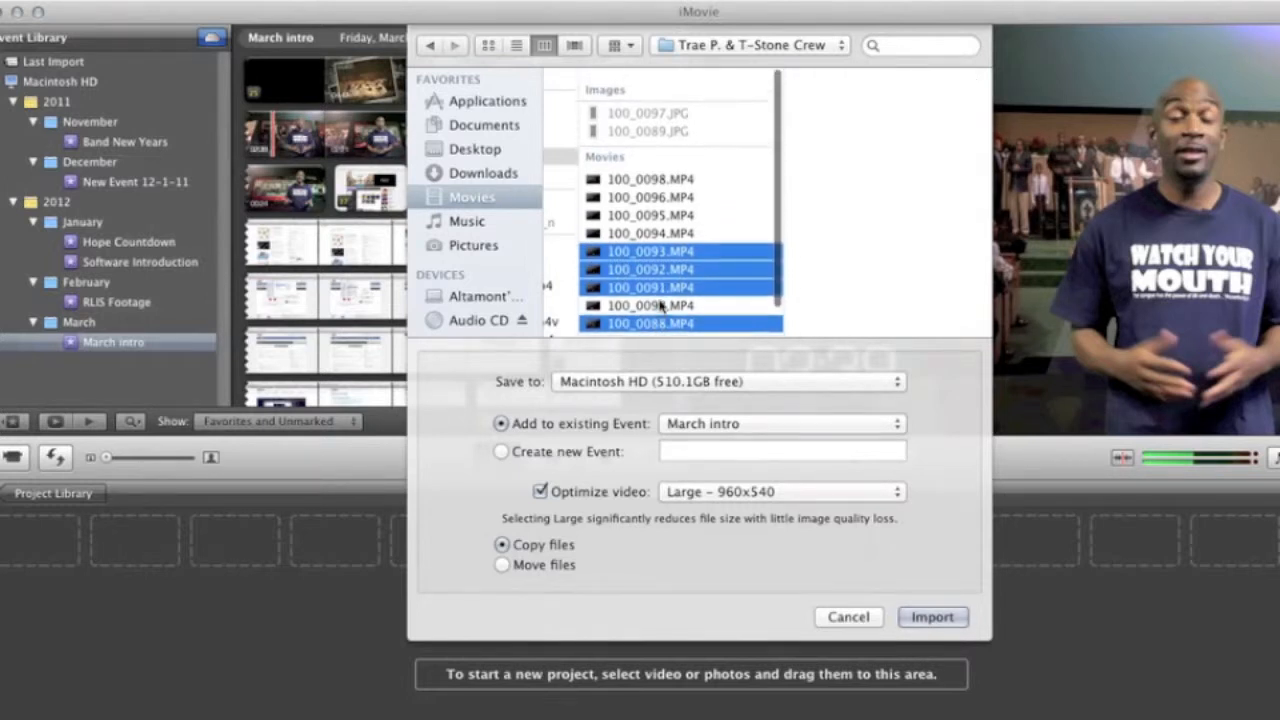
pyautogui.scroll(-1, 660, 307)
pyautogui.keyDown('super'); pyautogui.click(660, 310); pyautogui.keyUp('super')
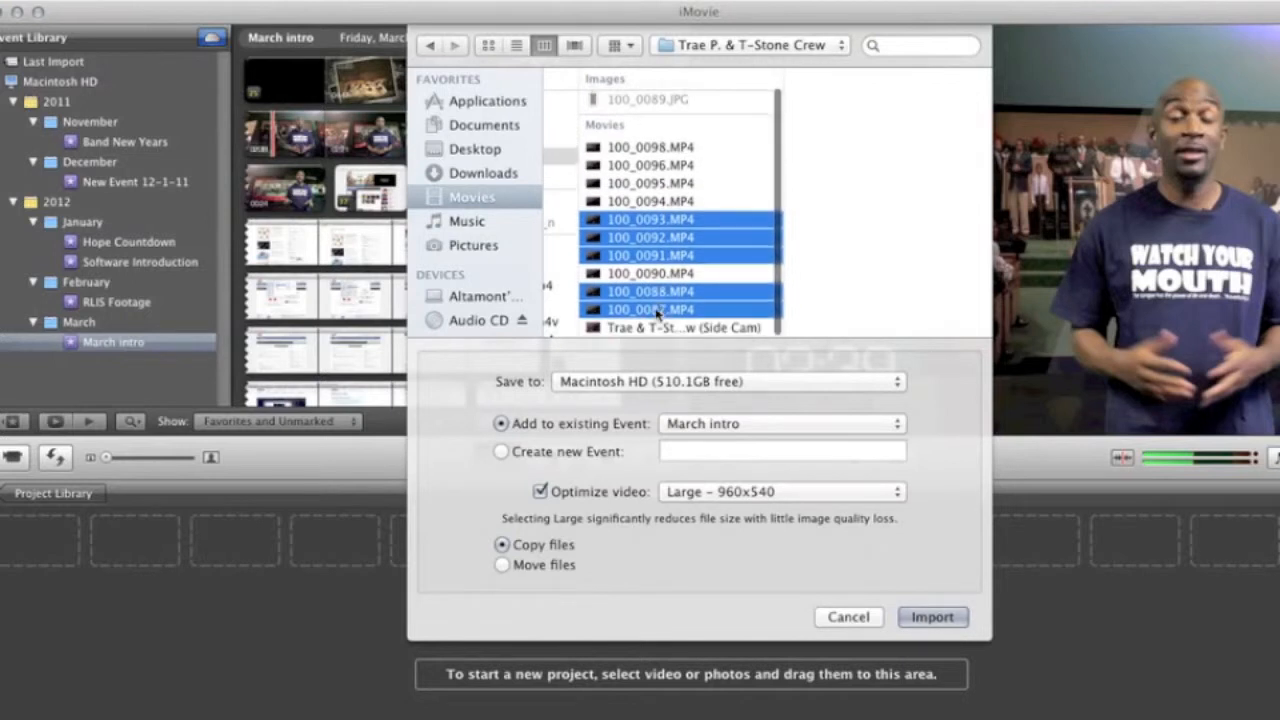
pyautogui.keyDown('shift'); pyautogui.click(652, 241); pyautogui.keyUp('shift')
pyautogui.keyDown('shift'); pyautogui.click(658, 203); pyautogui.keyUp('shift')
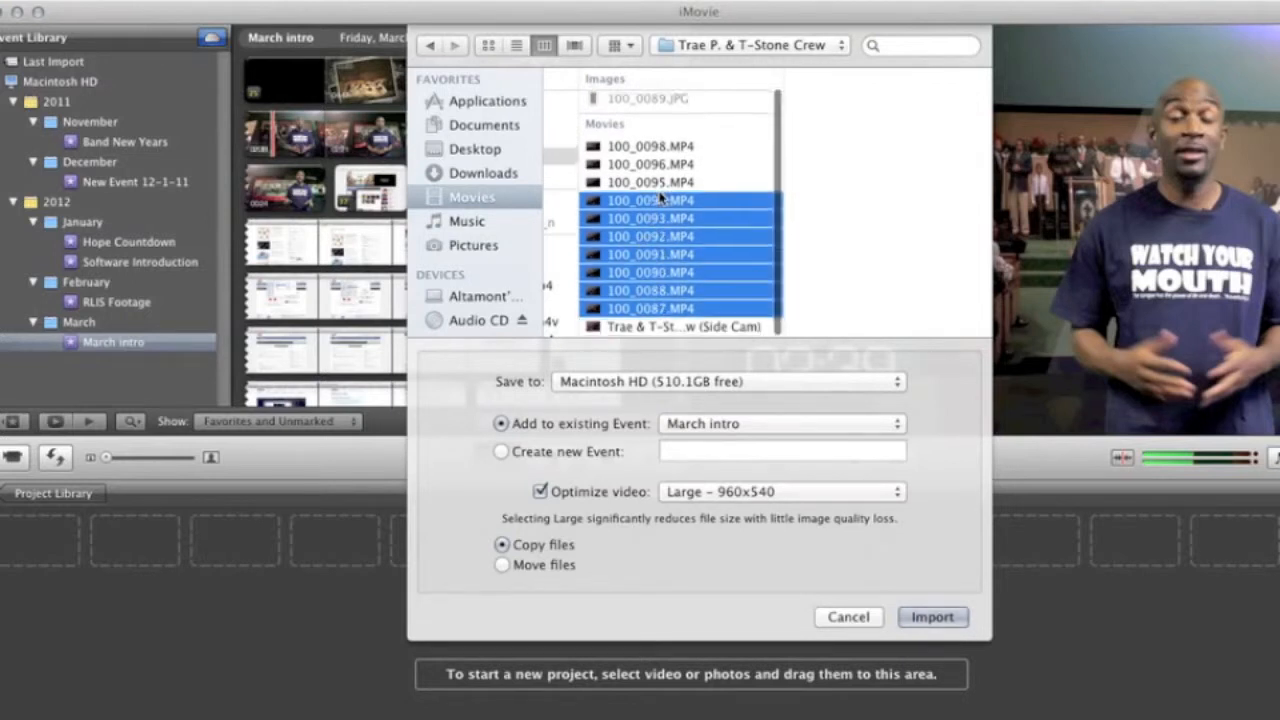
pyautogui.keyDown('shift'); pyautogui.click(660, 190); pyautogui.keyUp('shift')
pyautogui.keyDown('shift'); pyautogui.click(662, 166); pyautogui.keyUp('shift')
pyautogui.keyDown('shift'); pyautogui.click(663, 148); pyautogui.keyUp('shift')
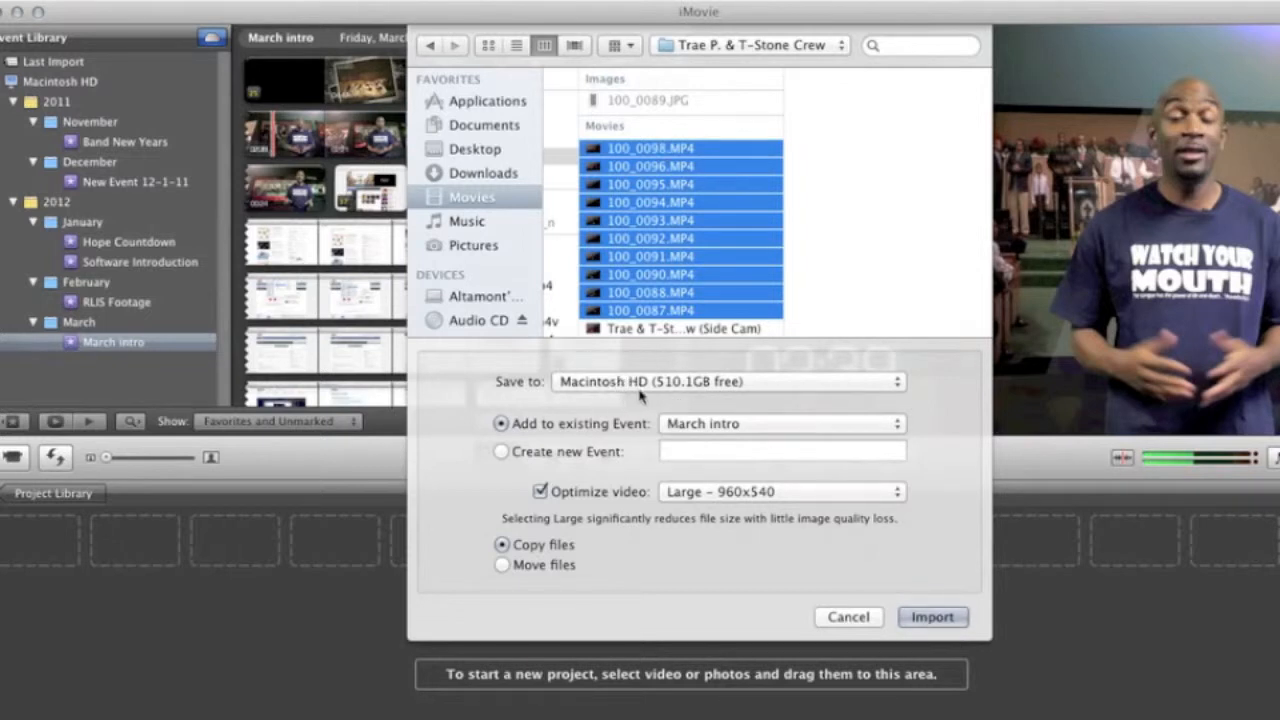
# Import the selected clips as copies to Macintosh HD, into a new Event named Music tech project.
pyautogui.click(697, 389)
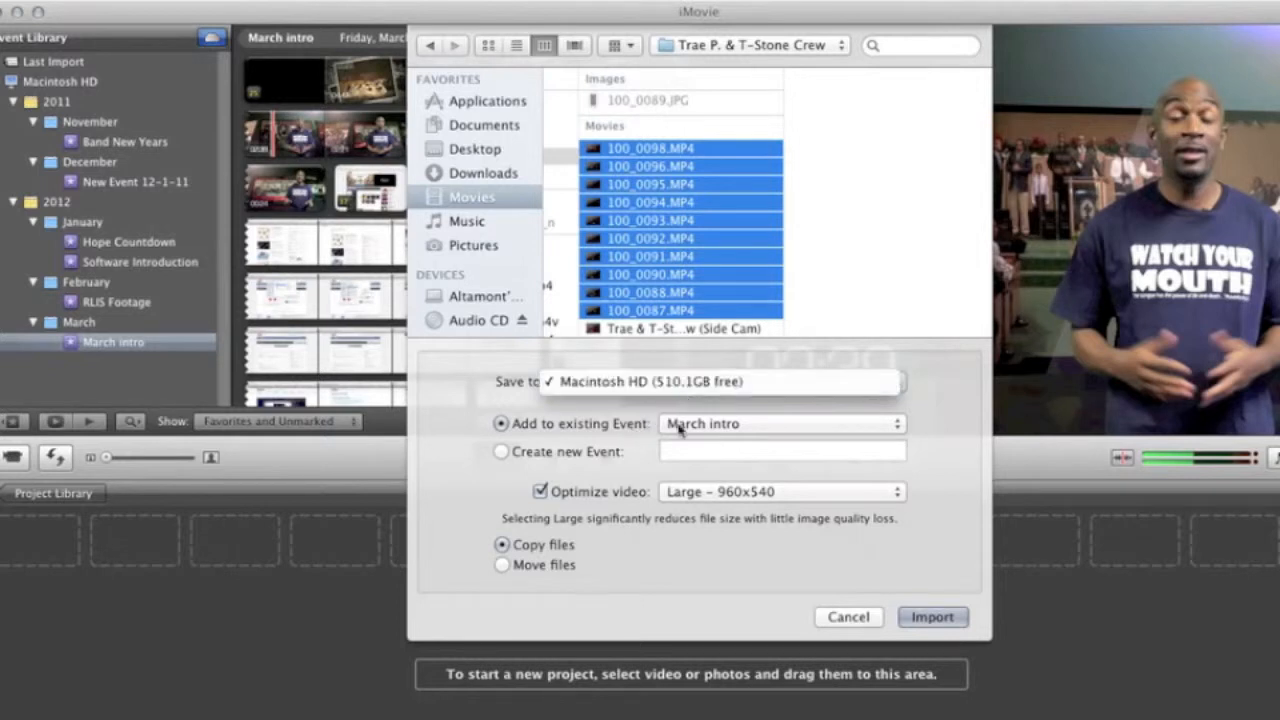
pyautogui.click(503, 455)
pyautogui.click(502, 452)
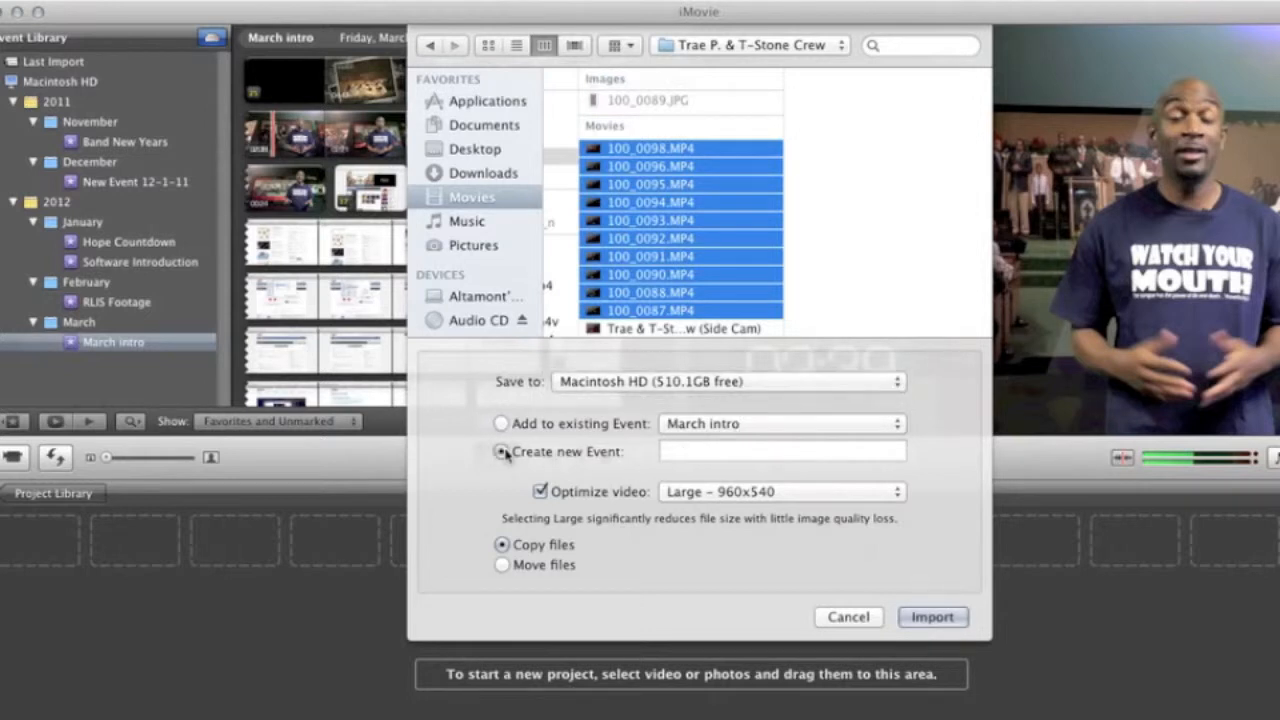
pyautogui.click(692, 452)
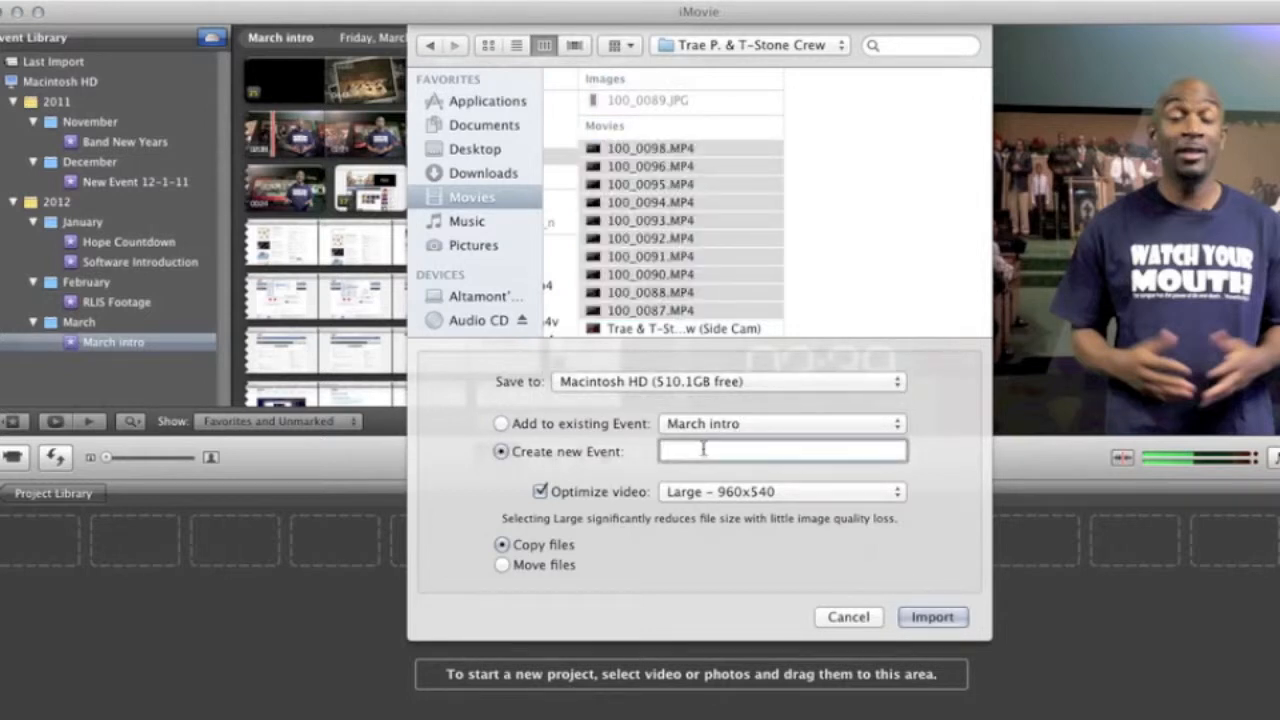
pyautogui.write('Music tech pi')
pyautogui.write('oject')
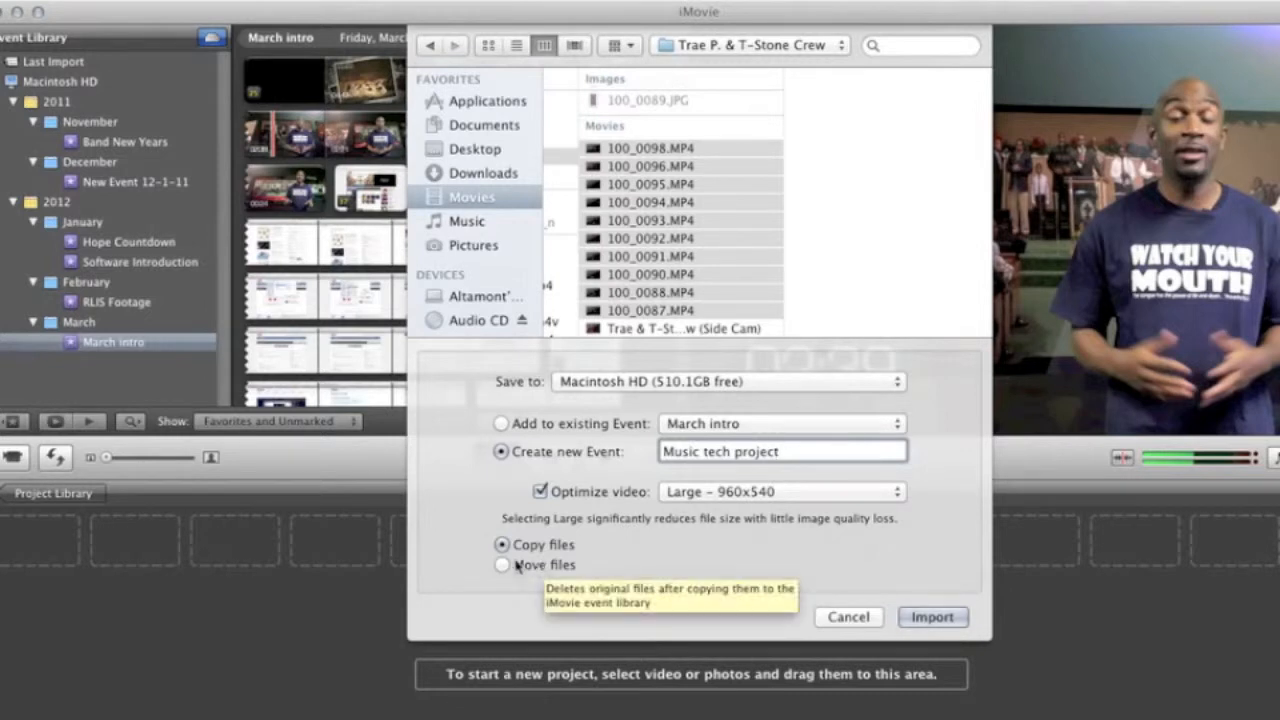
pyautogui.click(932, 617)
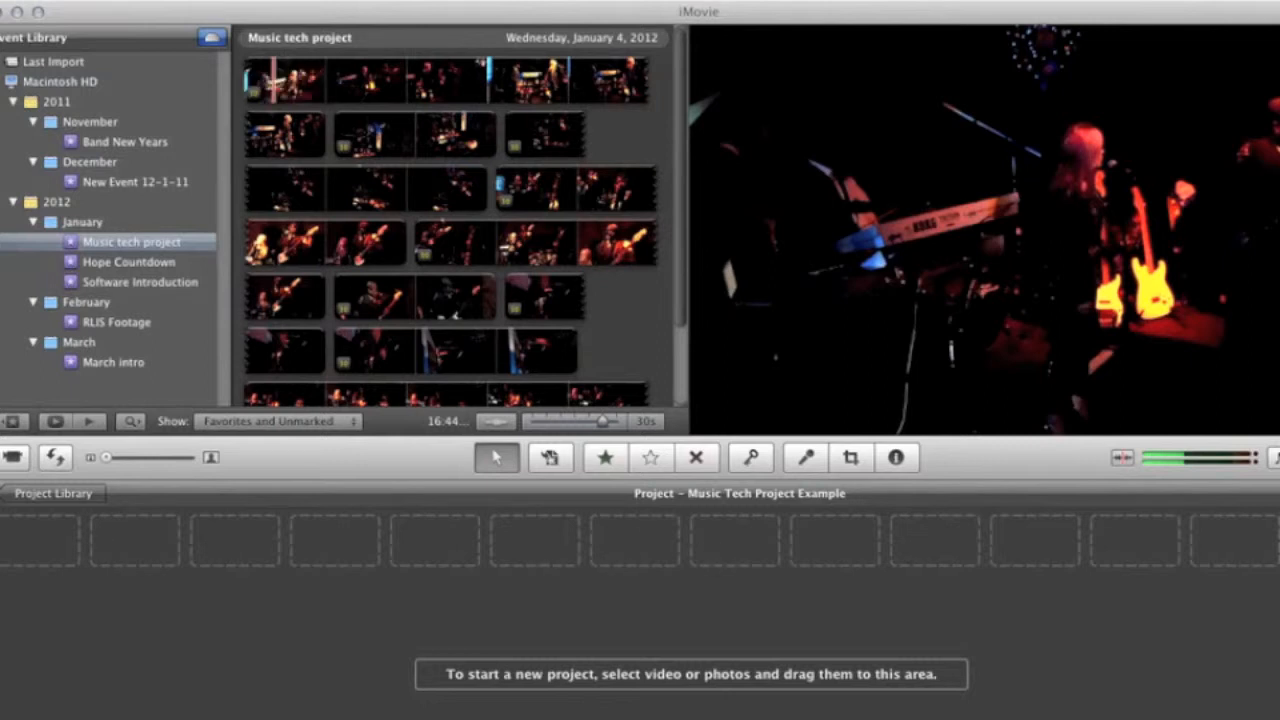
# Add about the first 2:06 of the Event's first clip to the project, changing the project's frame rate to 30 to match.
pyautogui.moveTo(248, 82); pyautogui.dragTo(597, 88)
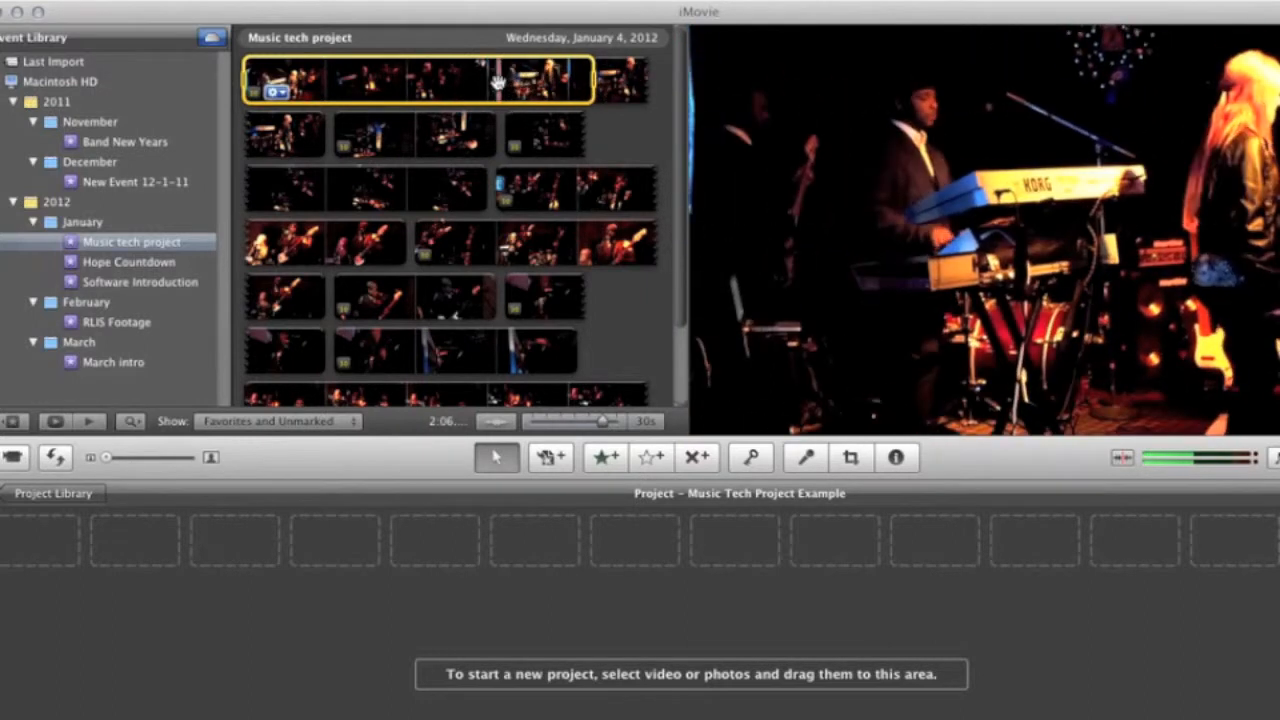
pyautogui.moveTo(500, 88); pyautogui.dragTo(43, 551)
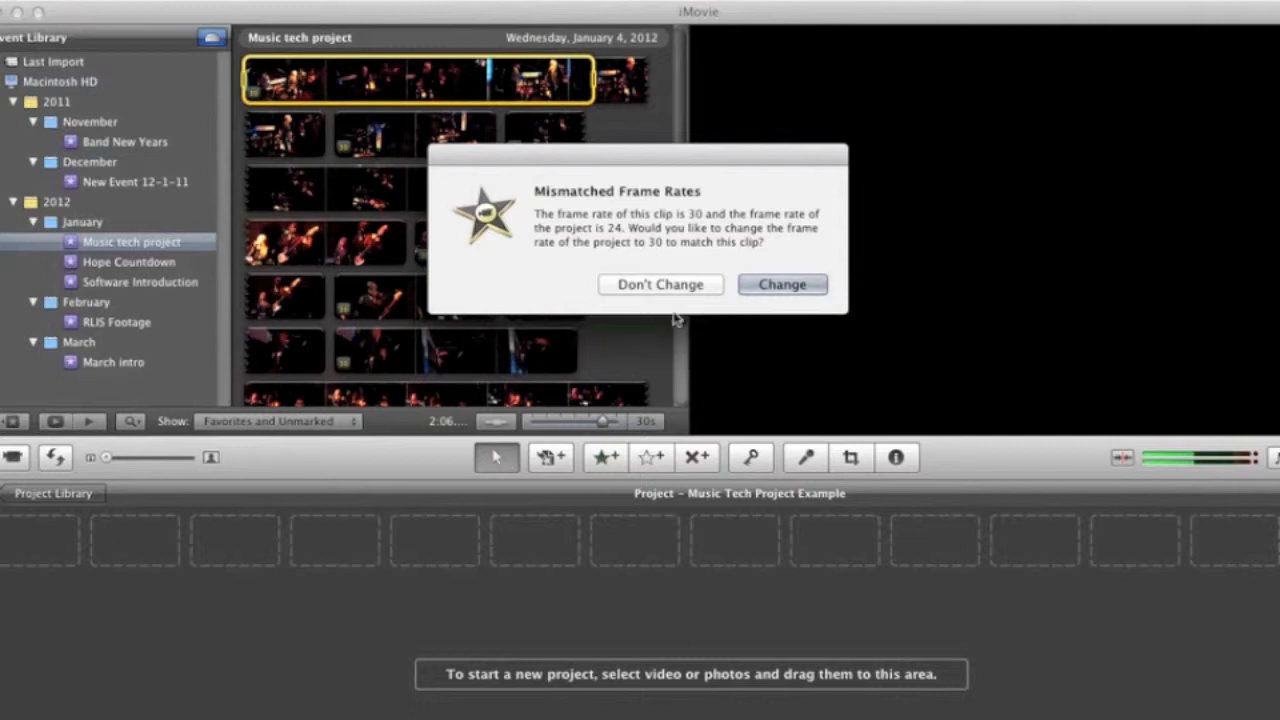
pyautogui.click(770, 289)
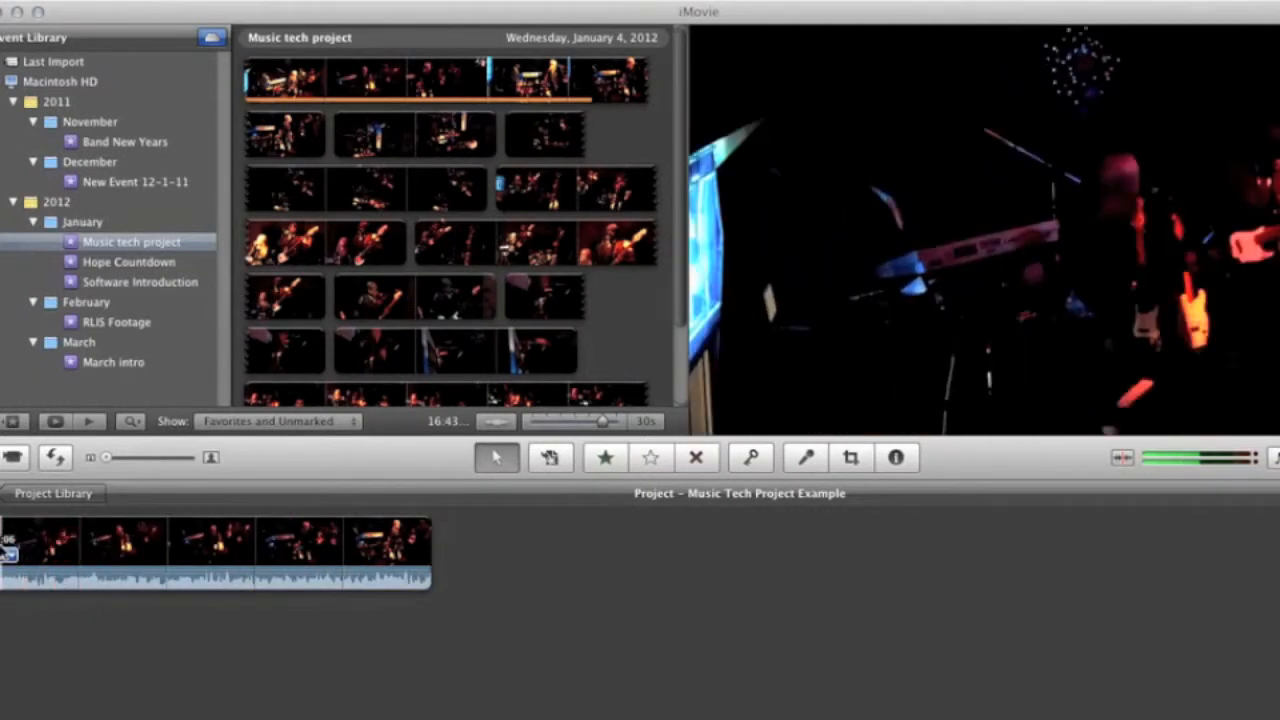
# Play the project from the start of its clip and raise the system volume to maximum.
pyautogui.press('space')
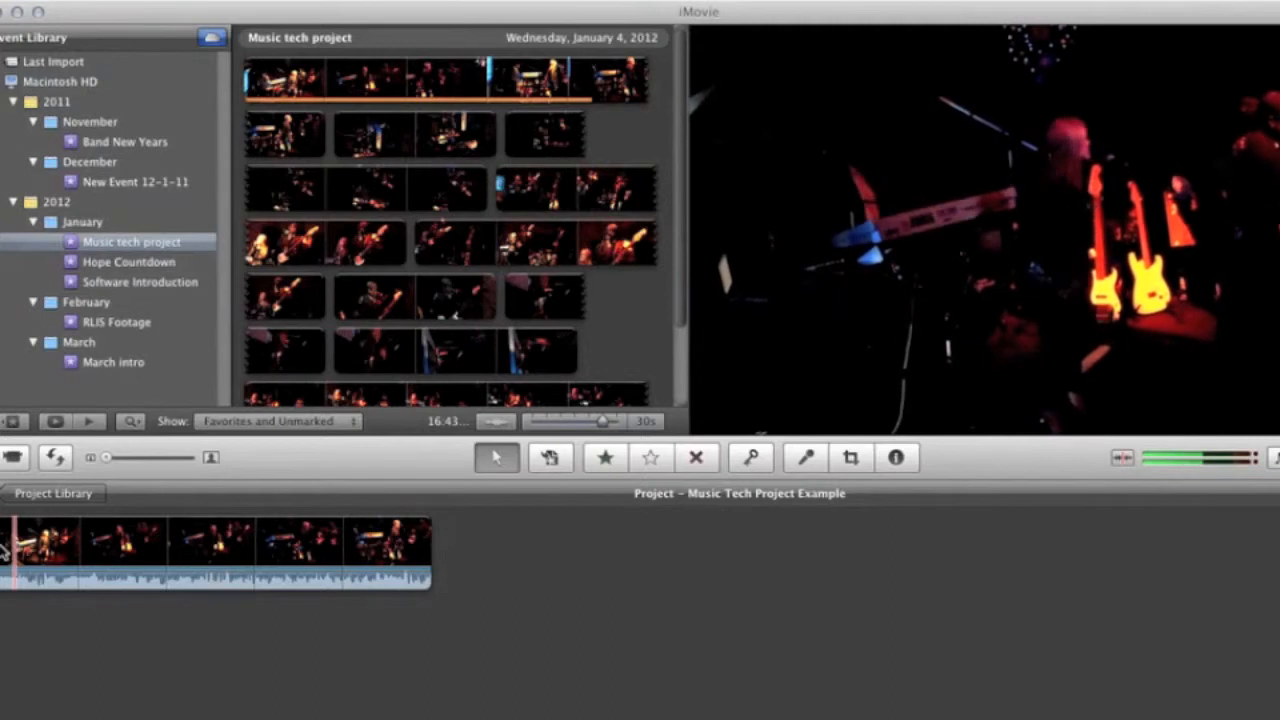
pyautogui.press('XF86AudioRaiseVolume')
pyautogui.press('XF86AudioRaiseVolume')
pyautogui.press('XF86AudioRaiseVolume')
pyautogui.press('XF86AudioRaiseVolume')
pyautogui.press('XF86AudioRaiseVolume')
pyautogui.press('XF86AudioRaiseVolume')
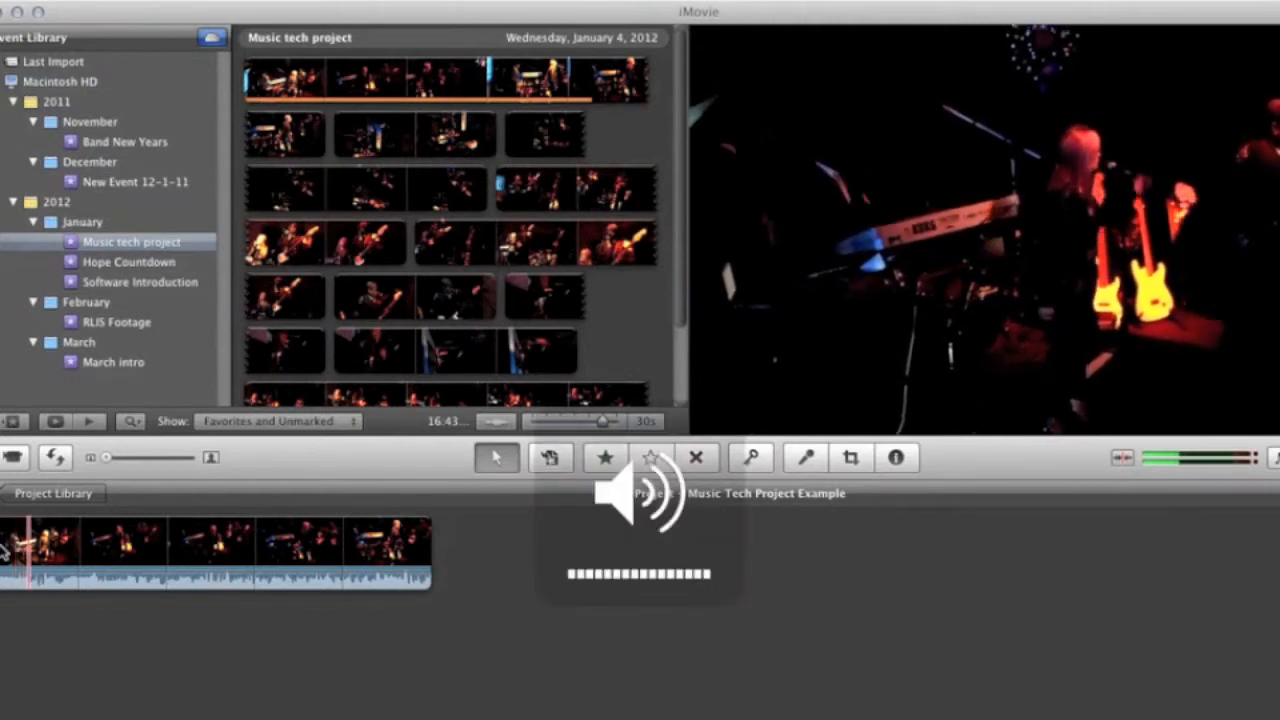
# Add about 1:44 from the middle of the clip in the Event's seventh filmstrip row to the end of the project.
pyautogui.click(179, 543)
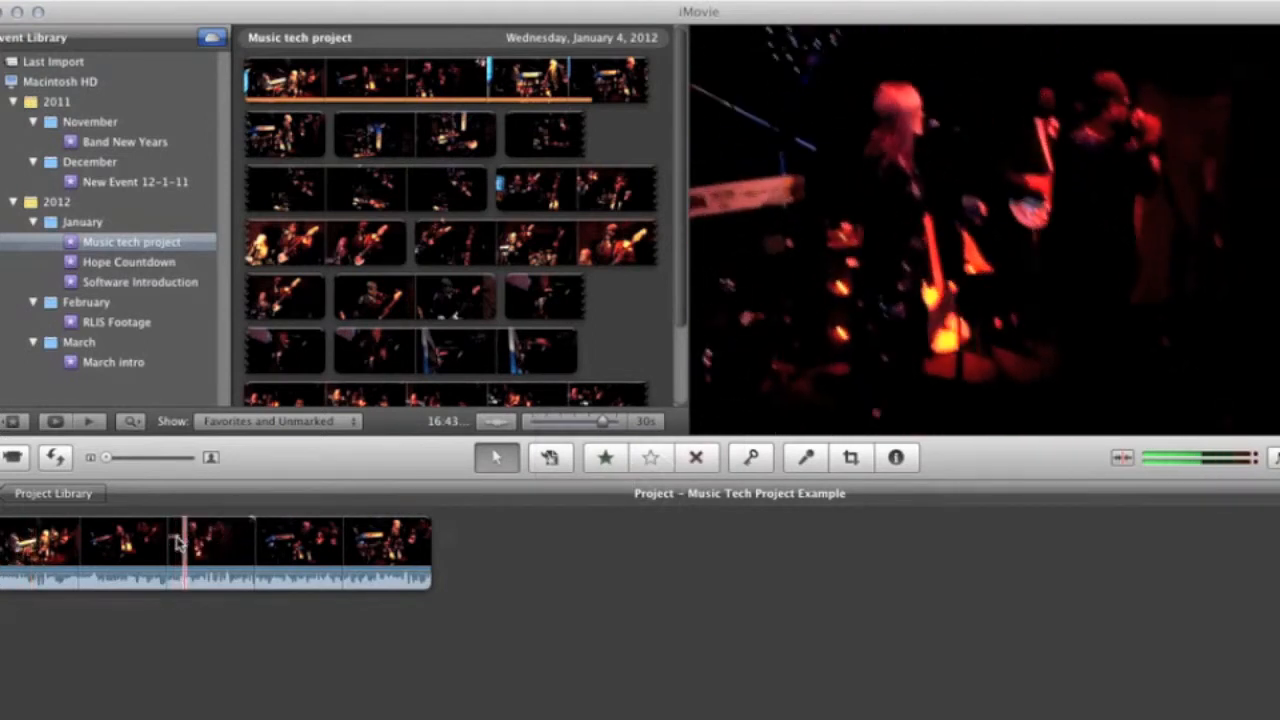
pyautogui.scroll(-3, 400, 250)
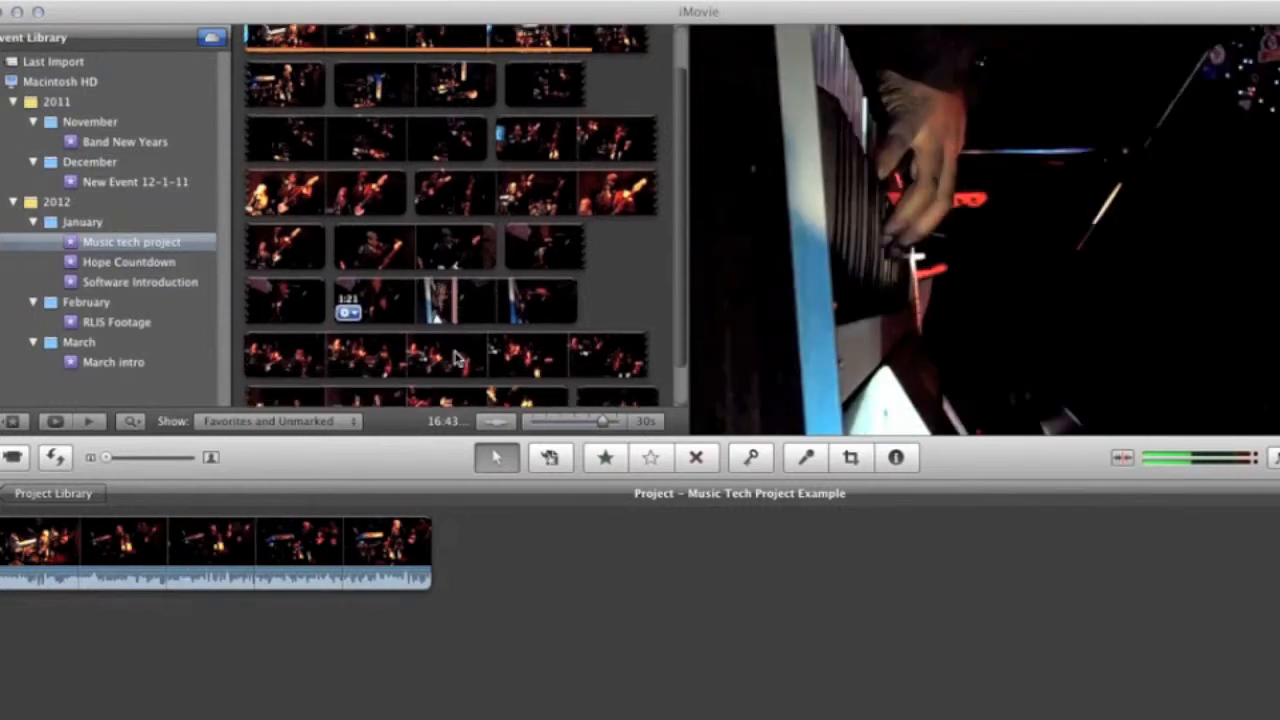
pyautogui.moveTo(296, 328); pyautogui.dragTo(584, 330)
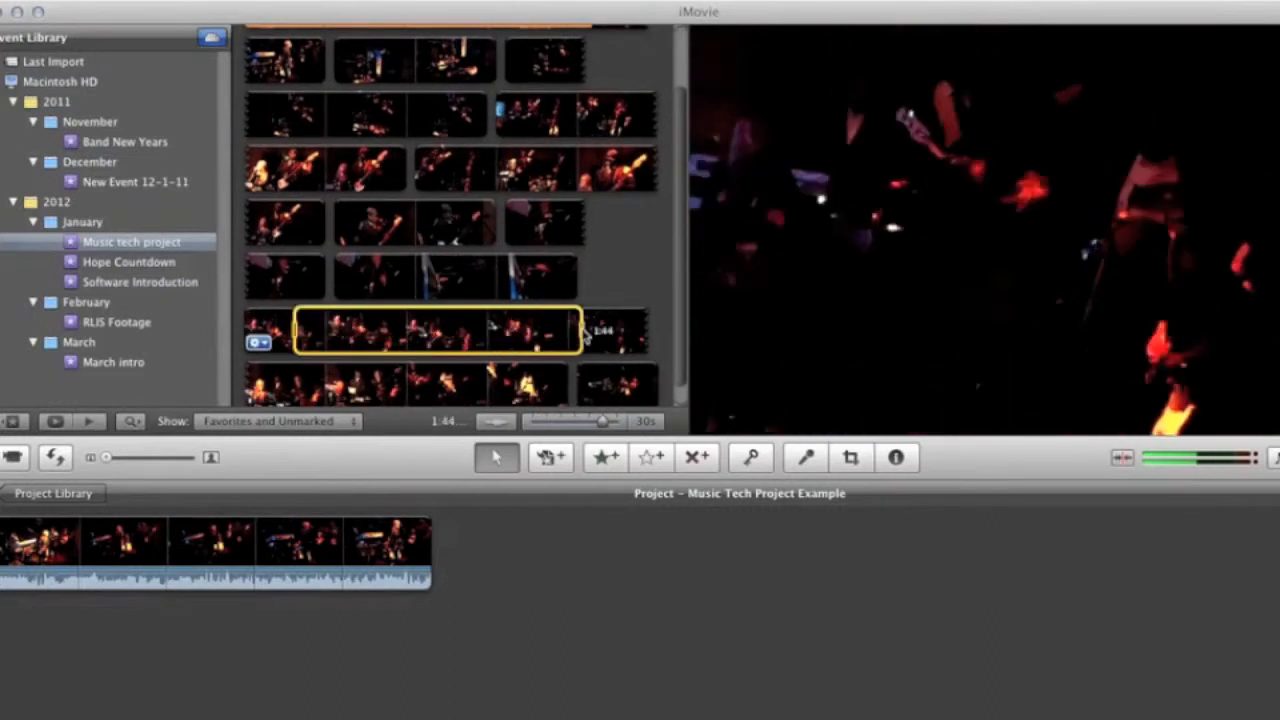
pyautogui.moveTo(466, 329); pyautogui.dragTo(571, 566)
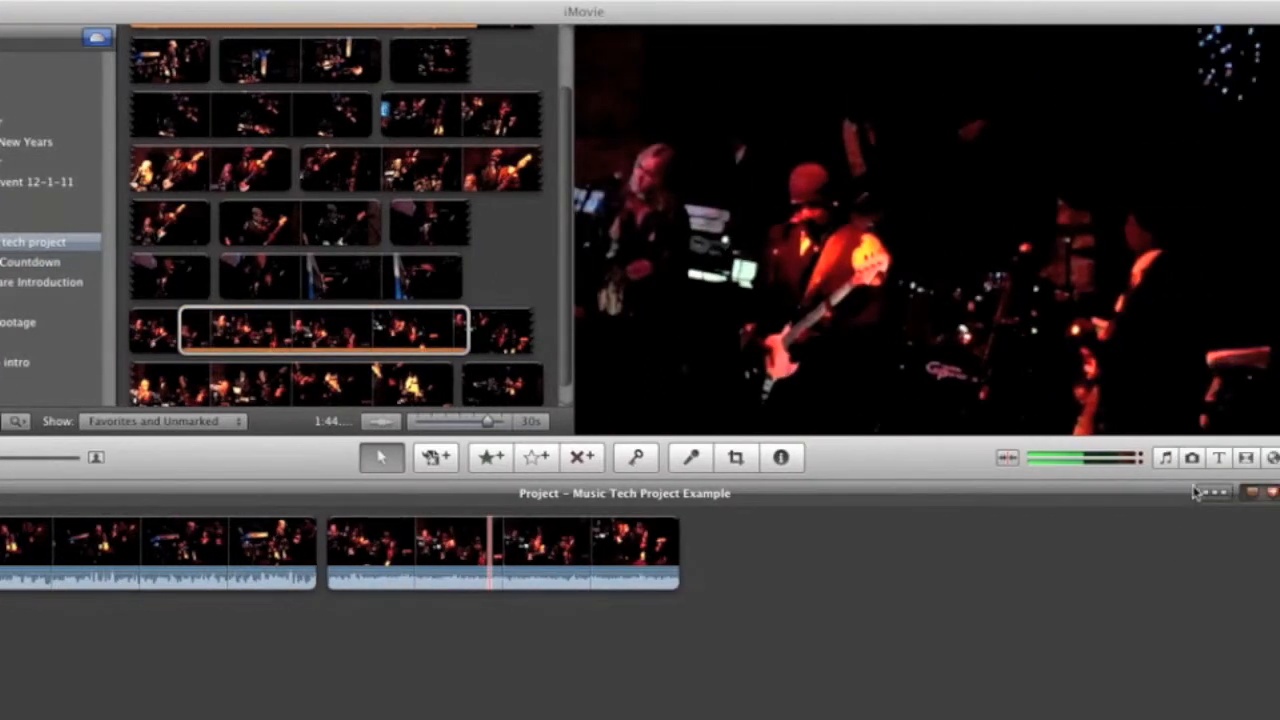
# Look through the available titles, the iPhoto pictures and the iTunes music list.
pyautogui.click(1220, 457)
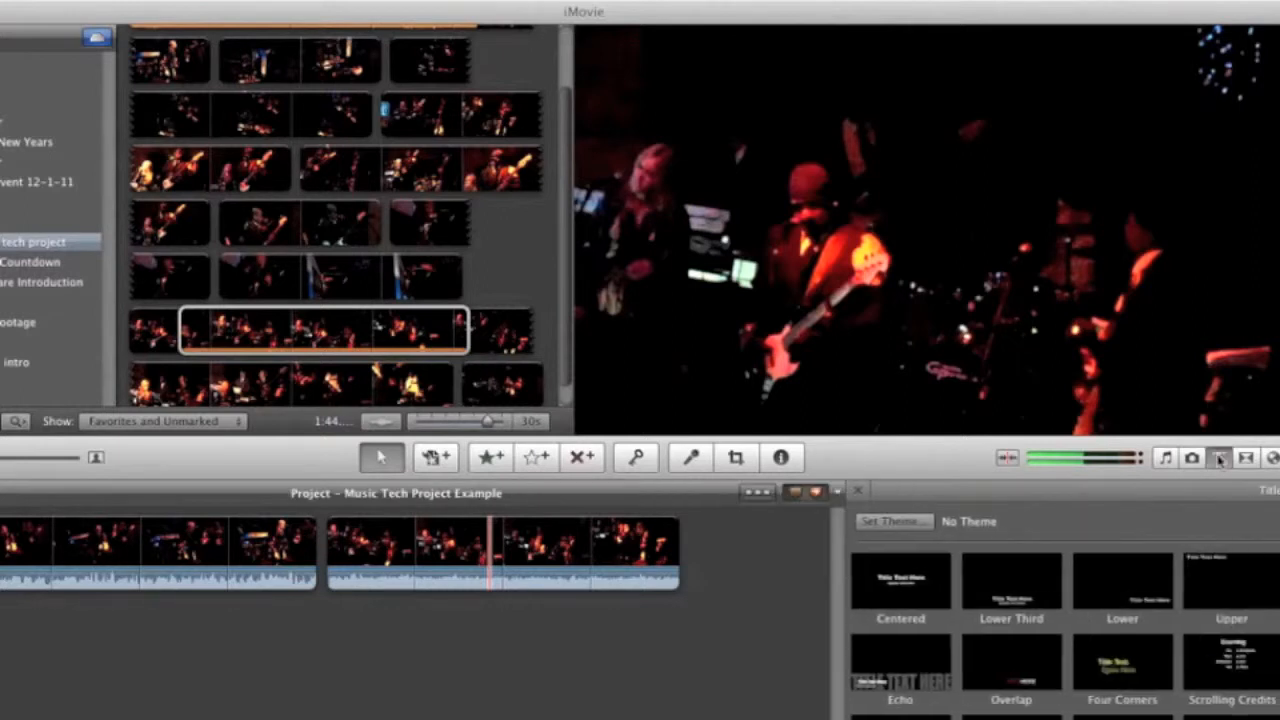
pyautogui.click(1198, 457)
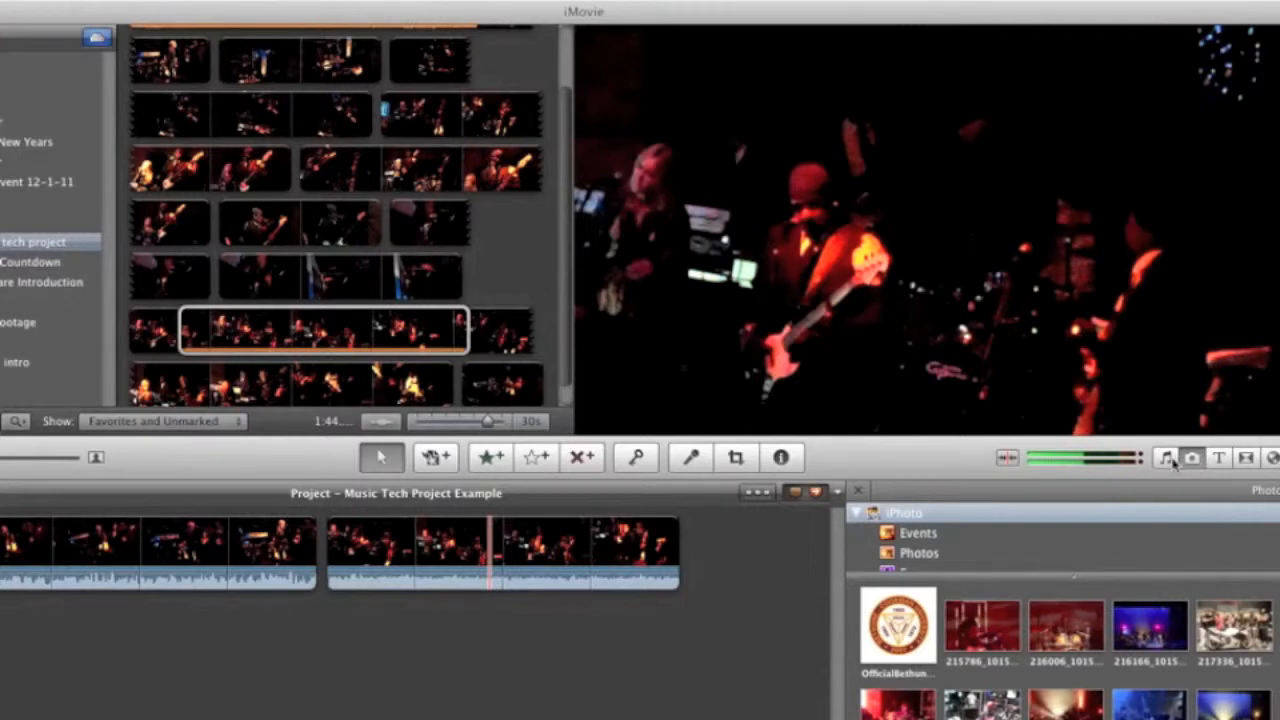
pyautogui.click(1168, 458)
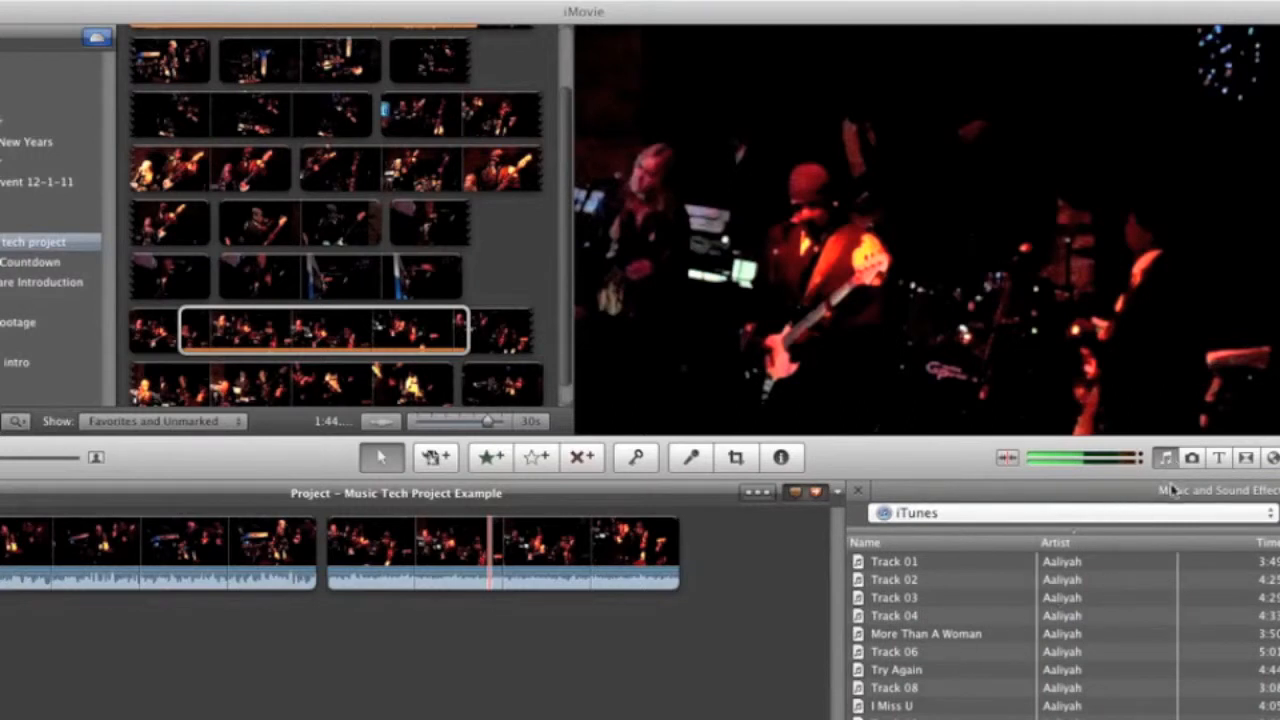
pyautogui.scroll(-10, 1037, 633)
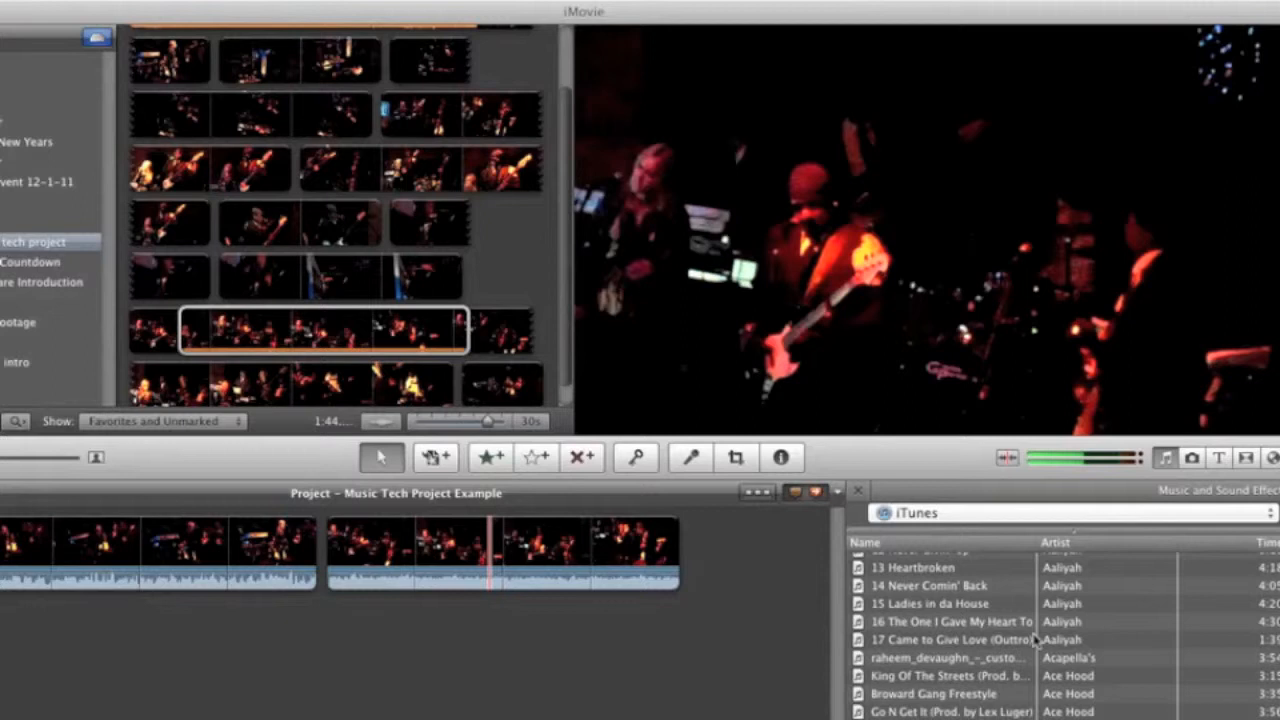
# Add a Swap transition between the project's two clips.
pyautogui.click(1248, 462)
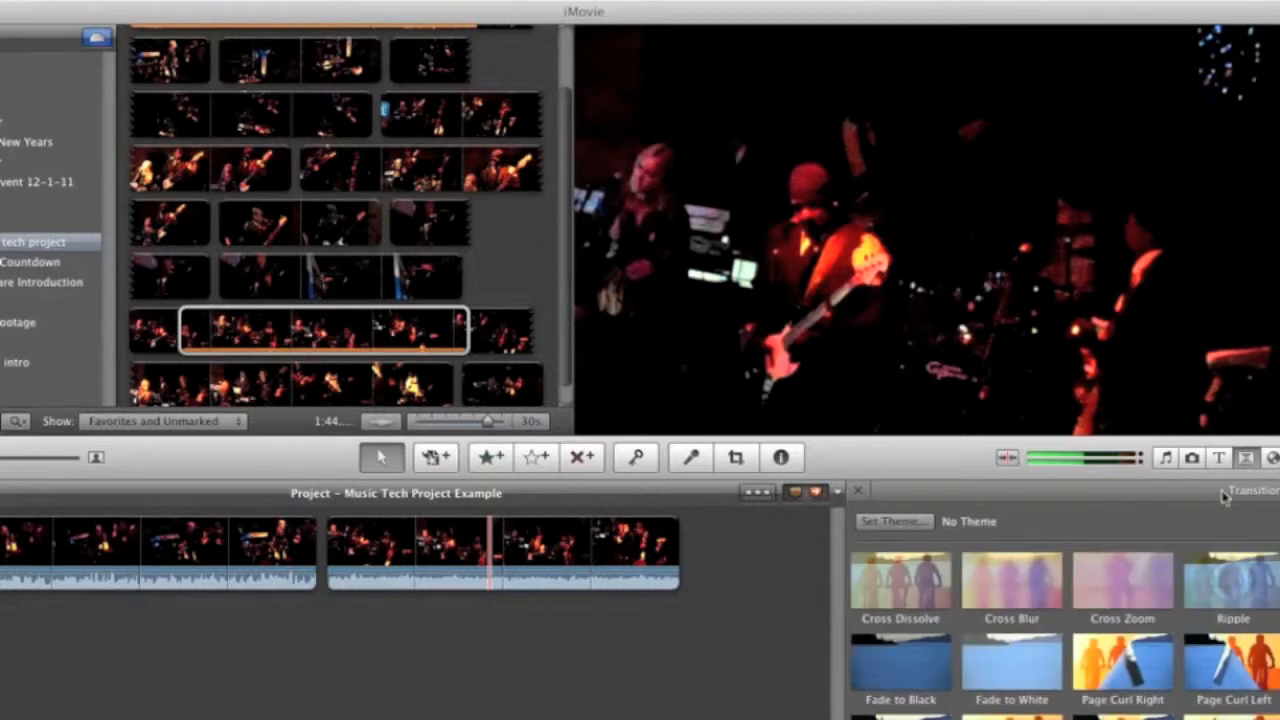
pyautogui.scroll(1, 1018, 667)
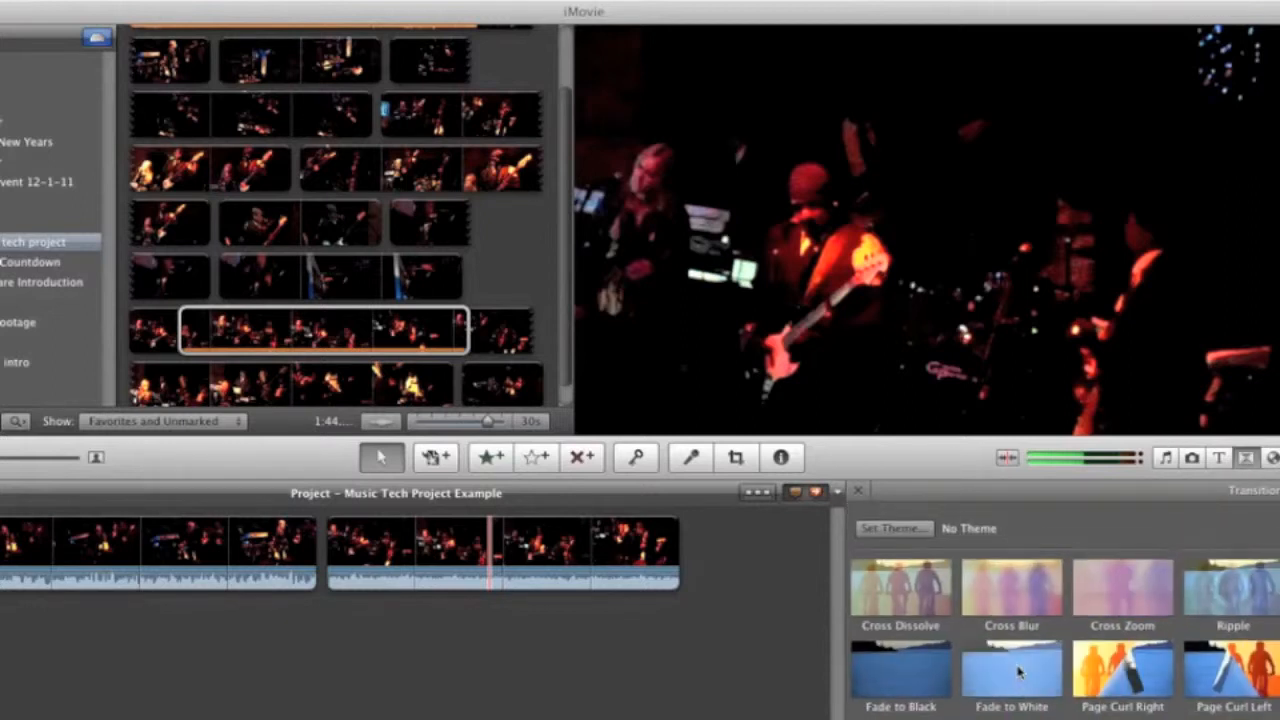
pyautogui.scroll(-1, 1019, 667)
pyautogui.scroll(-4, 1019, 667)
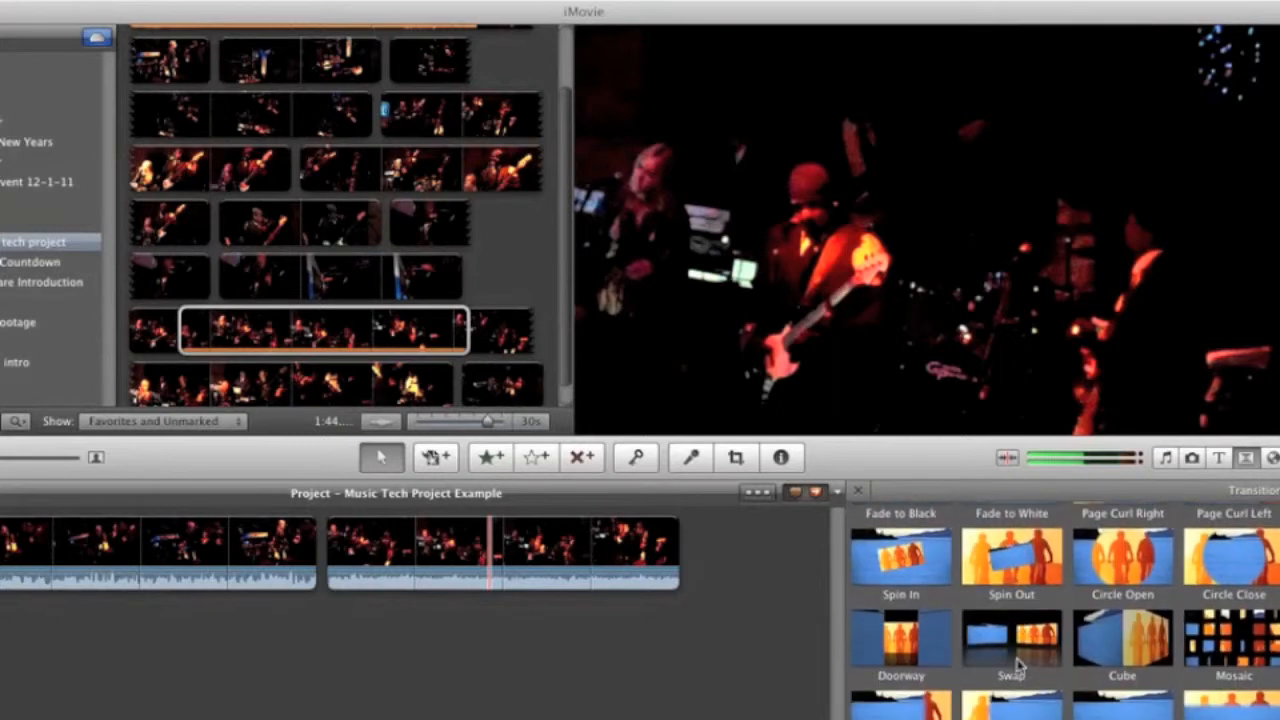
pyautogui.moveTo(1020, 652); pyautogui.dragTo(318, 546)
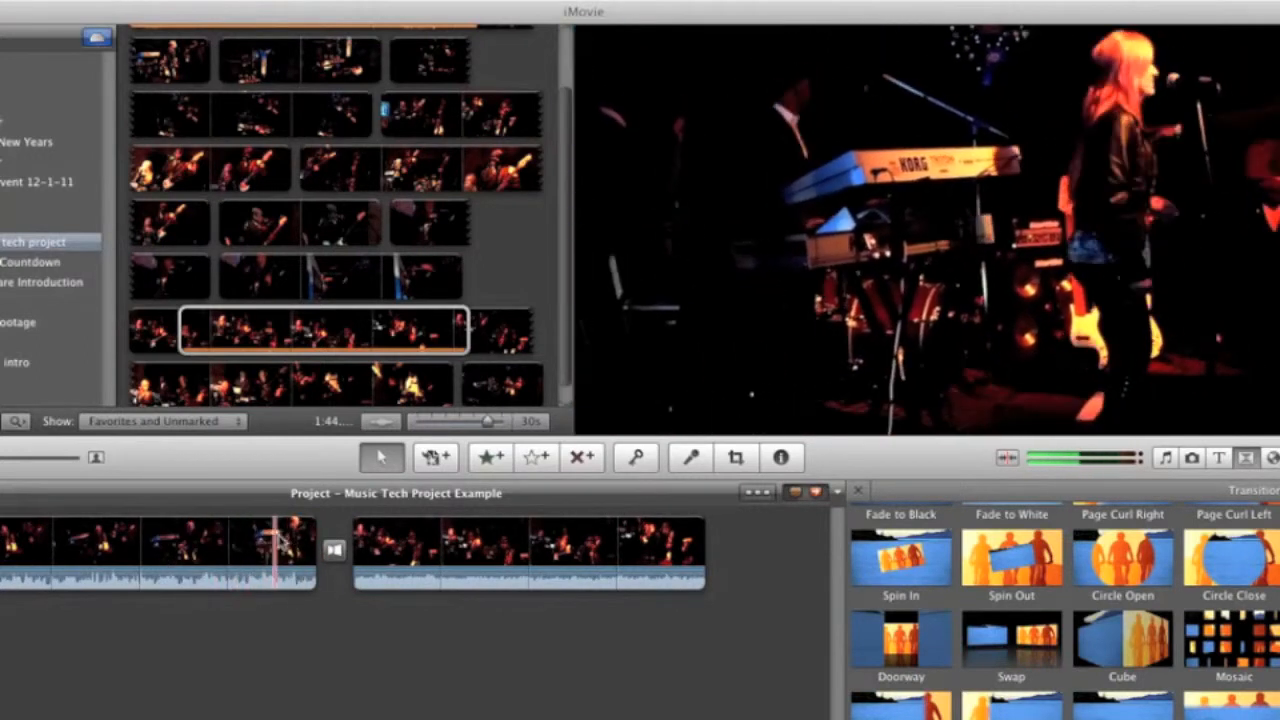
# Set the Swap transition's duration to 50 seconds.
pyautogui.click(297, 540)
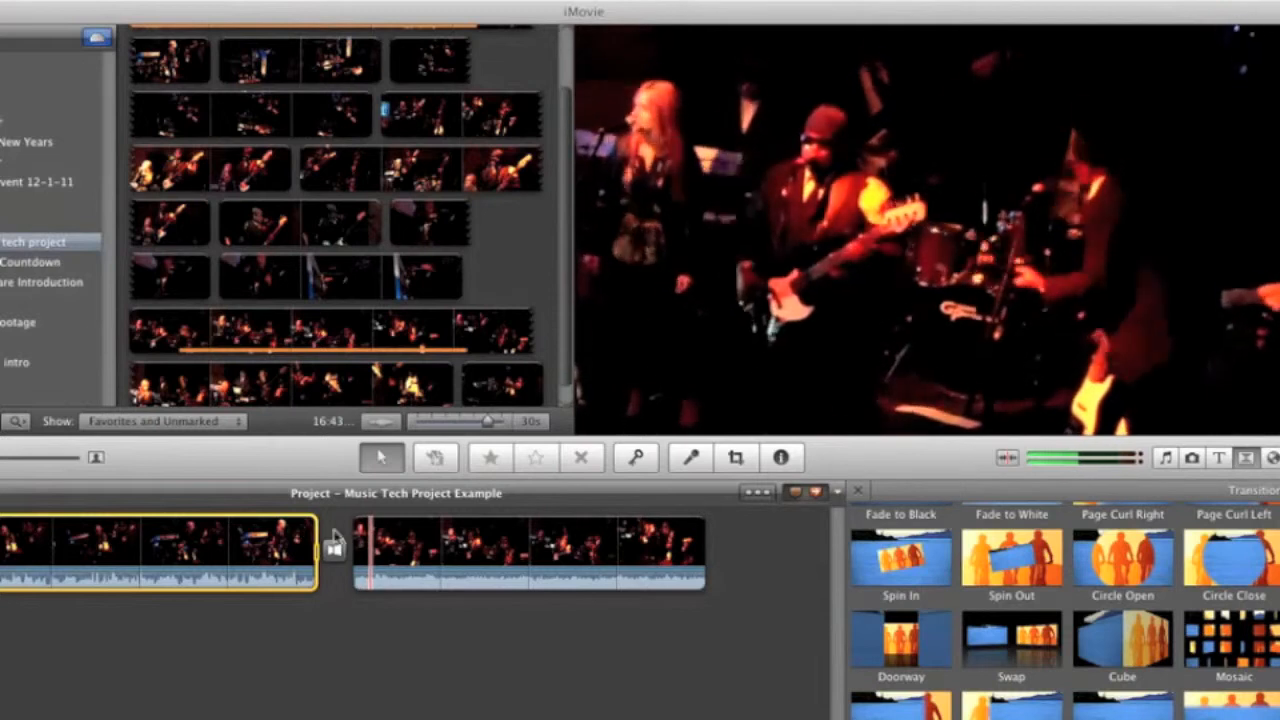
pyautogui.moveTo(334, 550)
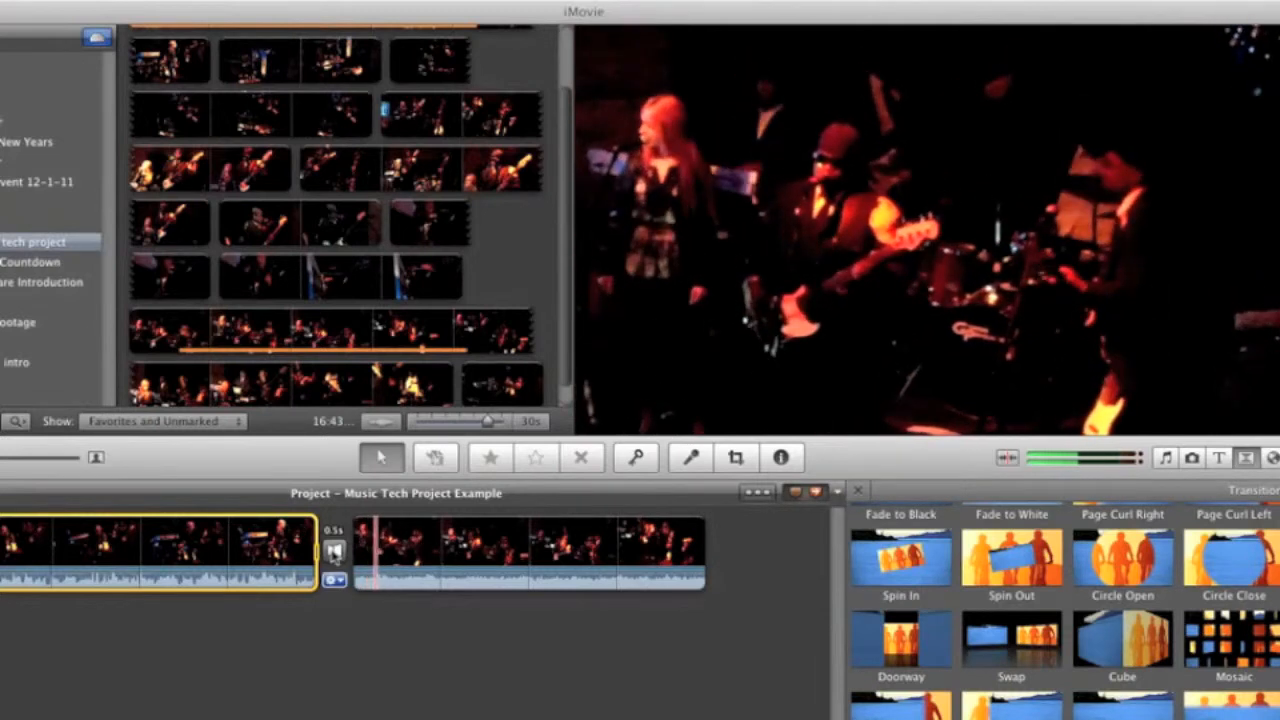
pyautogui.click(334, 550)
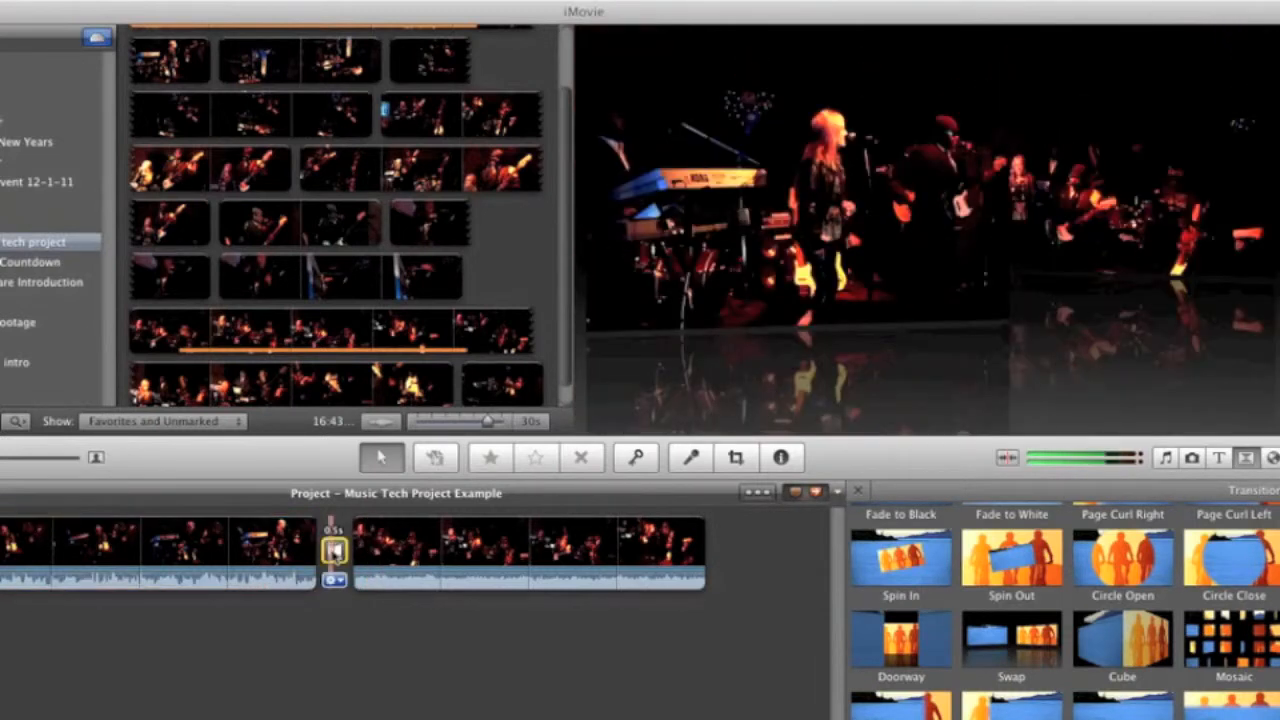
pyautogui.doubleClick(335, 554)
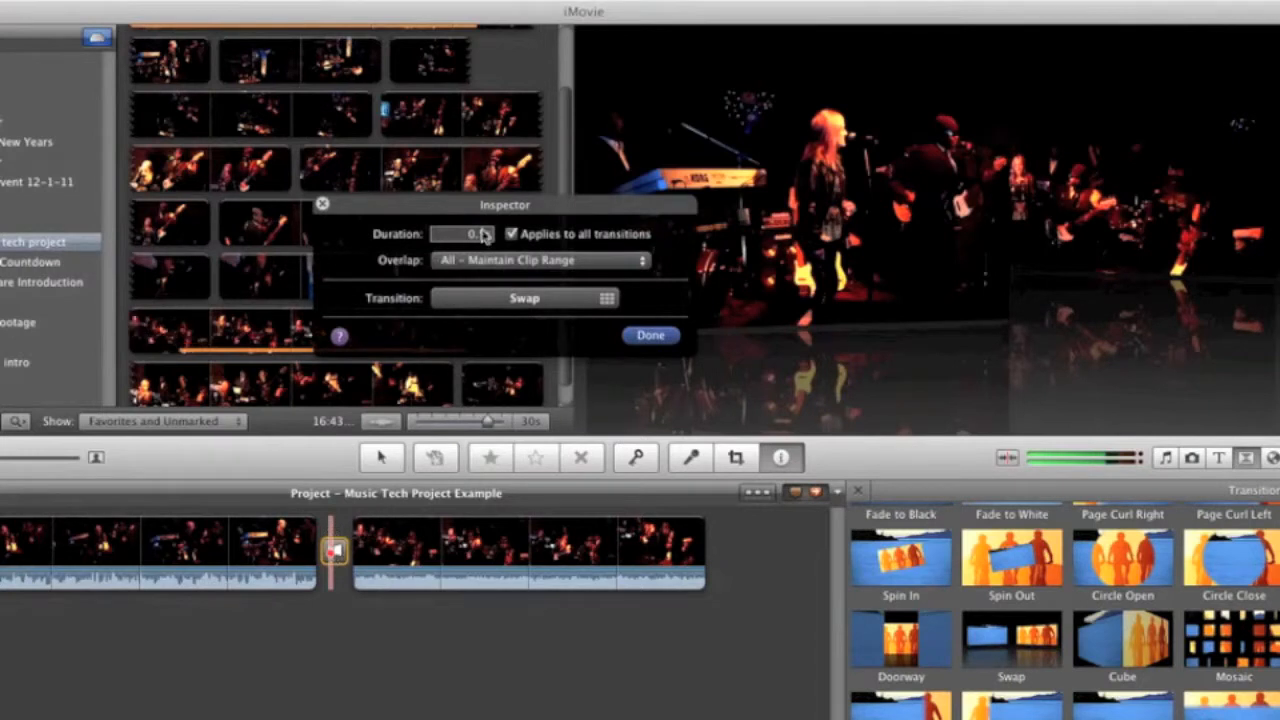
pyautogui.doubleClick(478, 236)
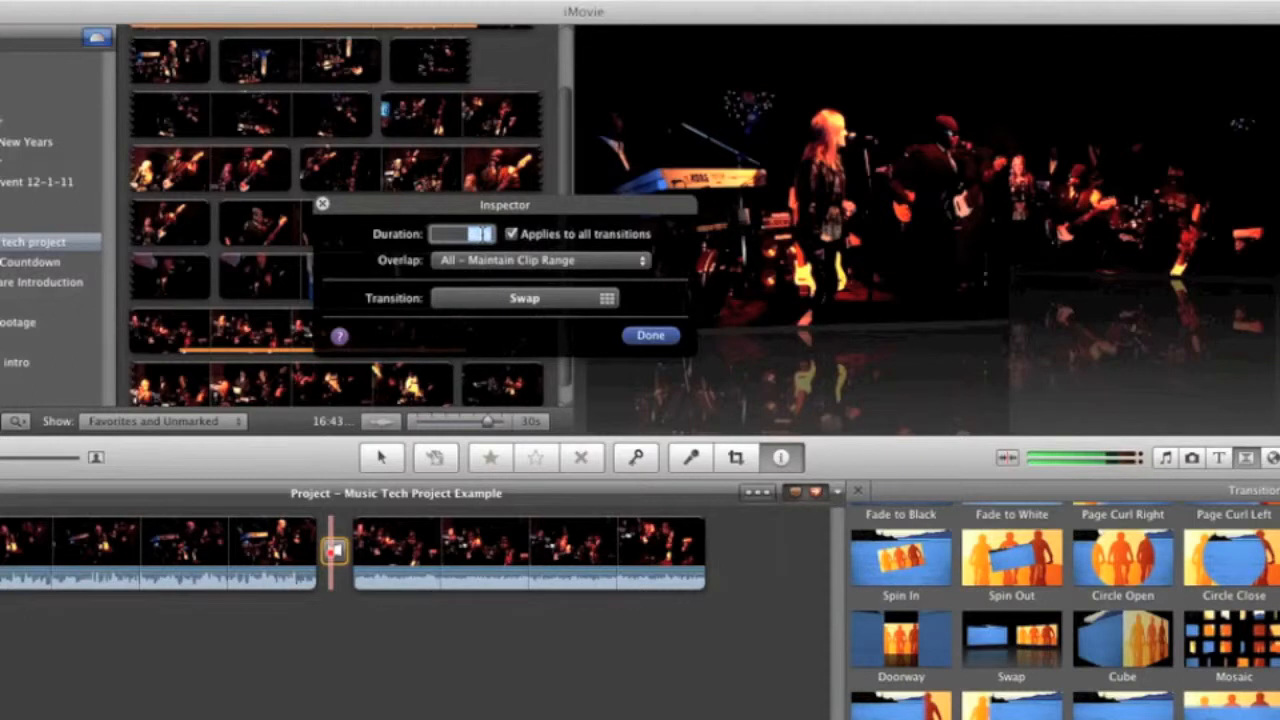
pyautogui.press('Return')
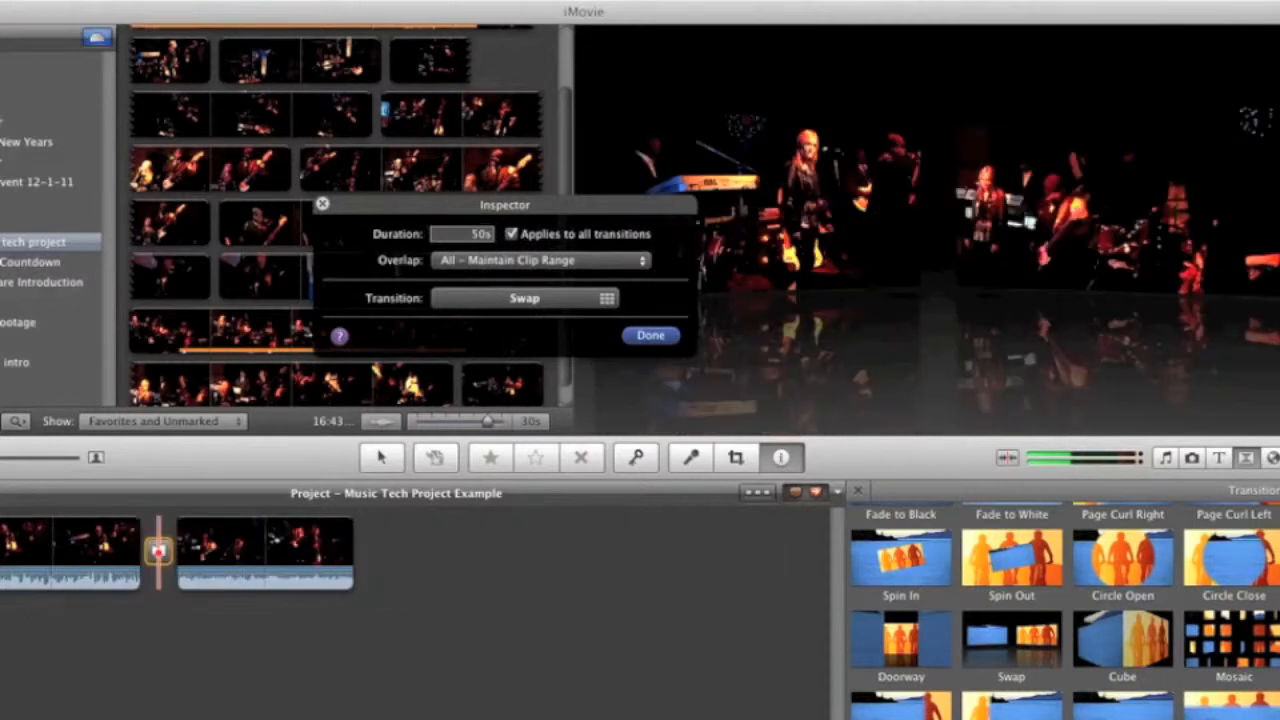
# Set the Swap transition's duration to 5 seconds and close its inspector.
pyautogui.doubleClick(482, 234)
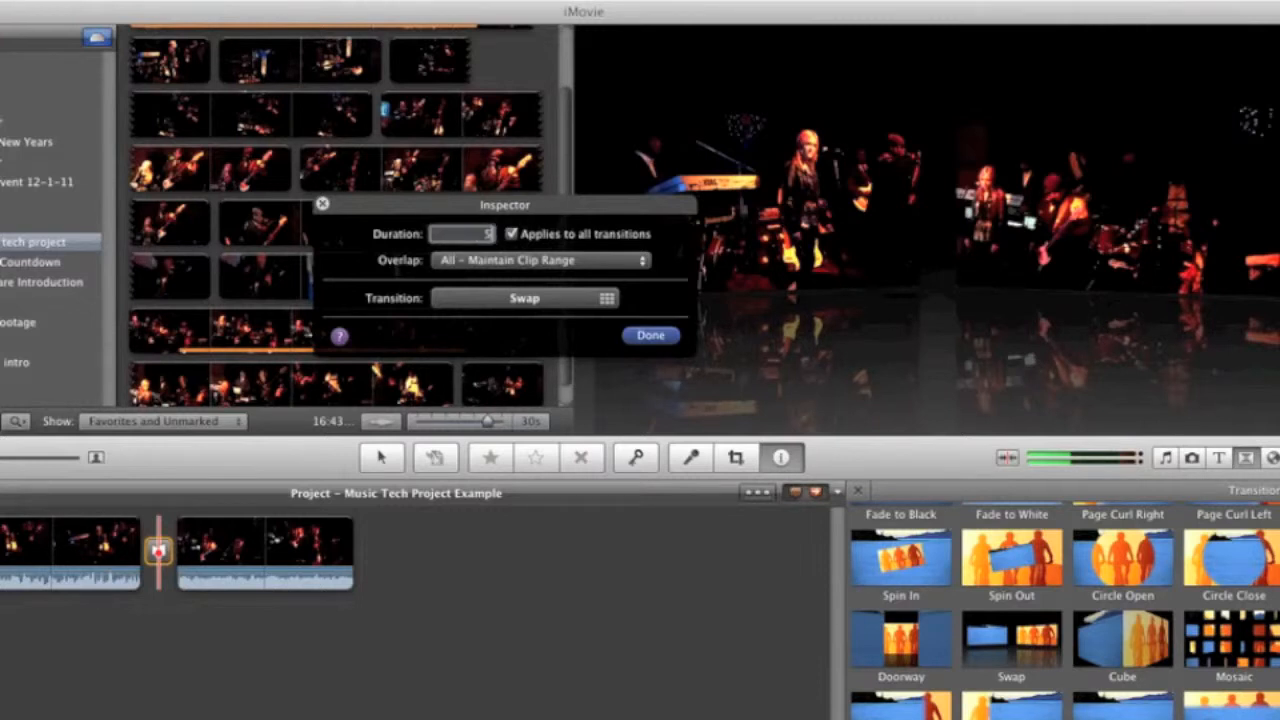
pyautogui.write('5')
pyautogui.press('Return')
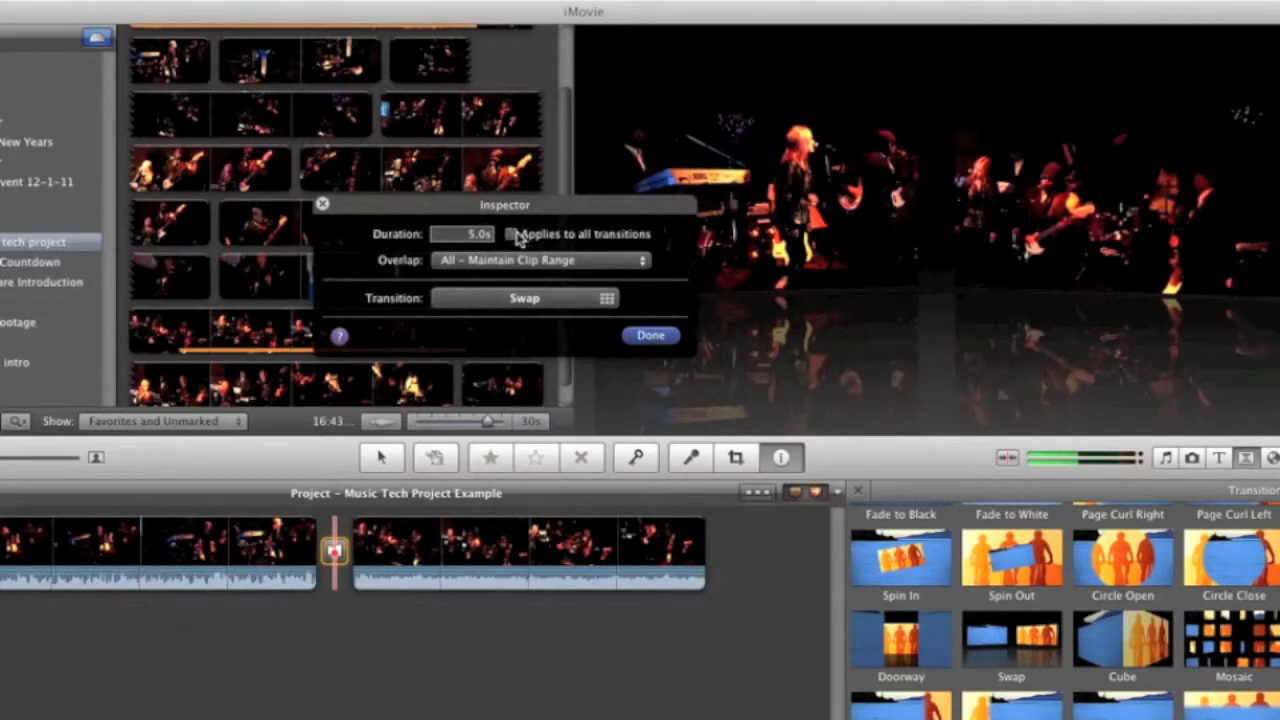
pyautogui.click(650, 337)
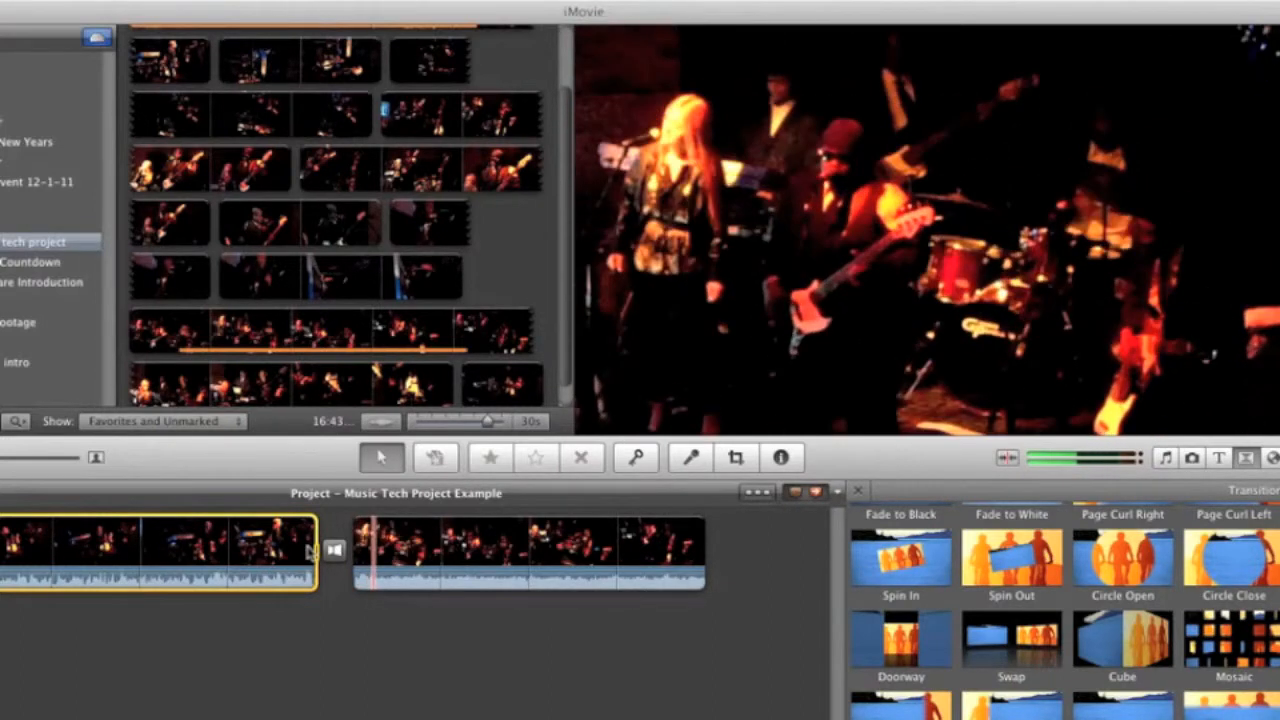
# Delete the Swap transition between the two project clips.
pyautogui.click(341, 561)
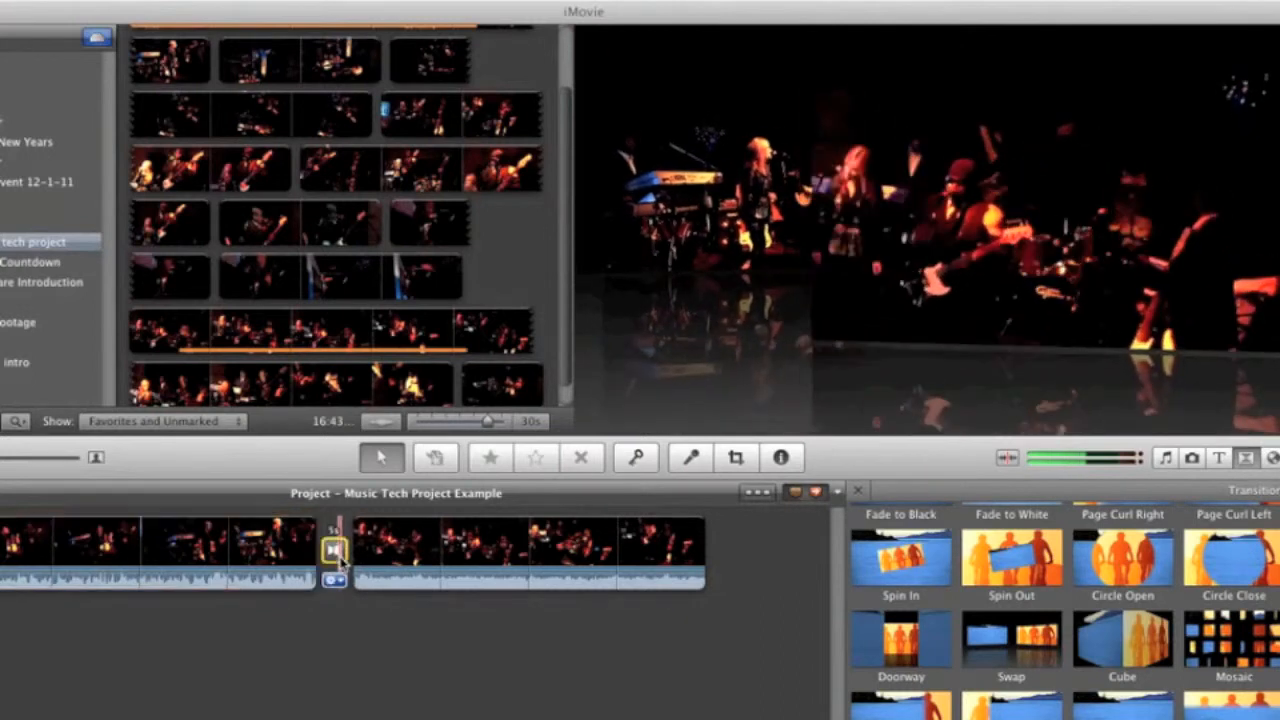
pyautogui.press('Delete')
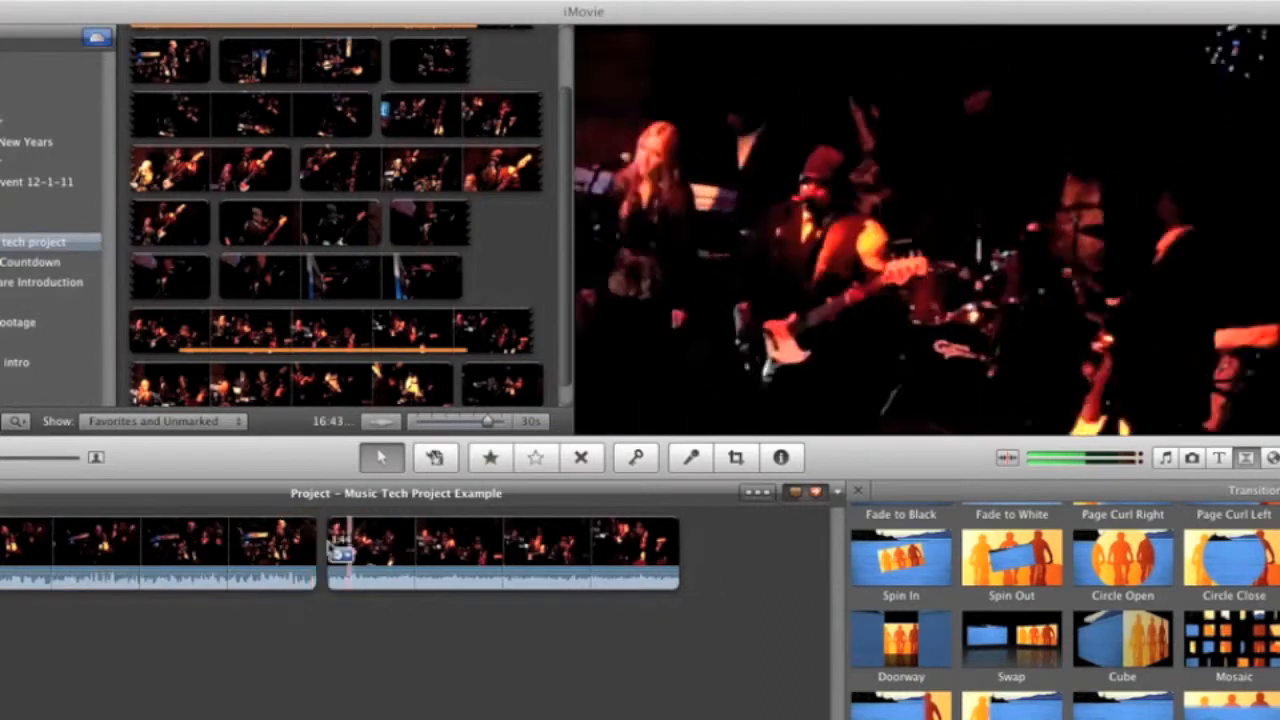
pyautogui.click(295, 535)
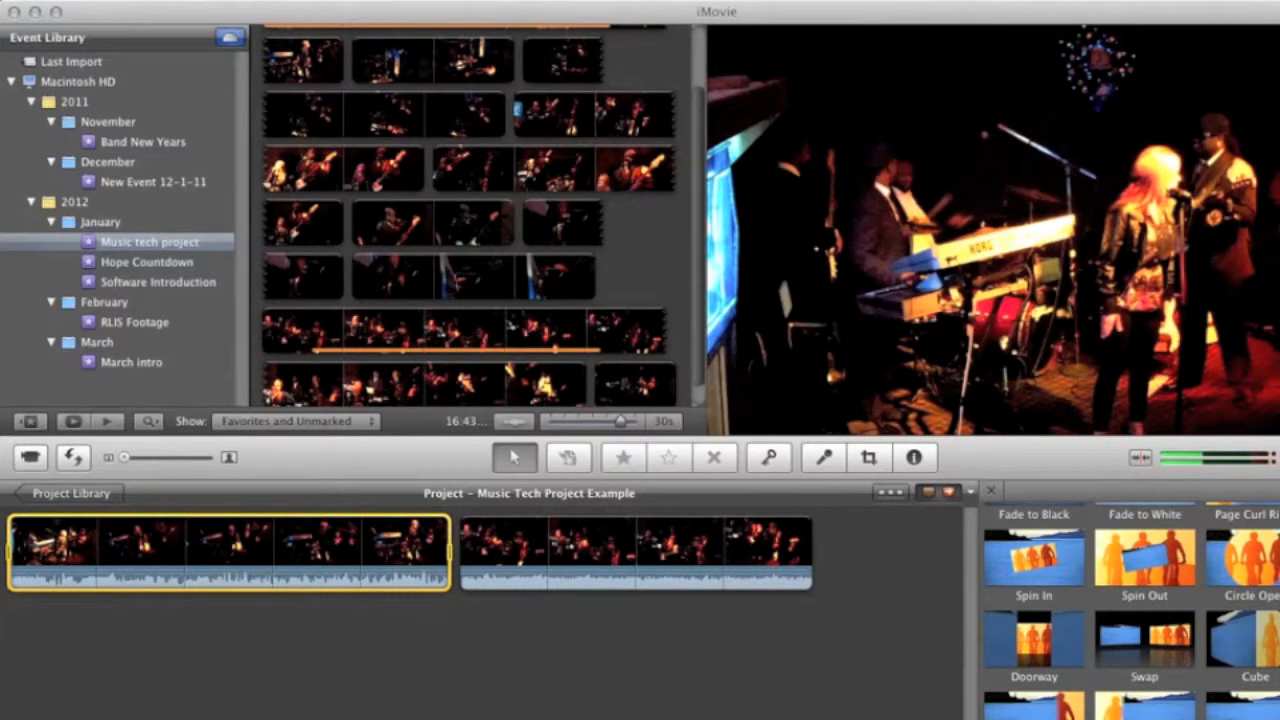
pyautogui.click(720, 2)
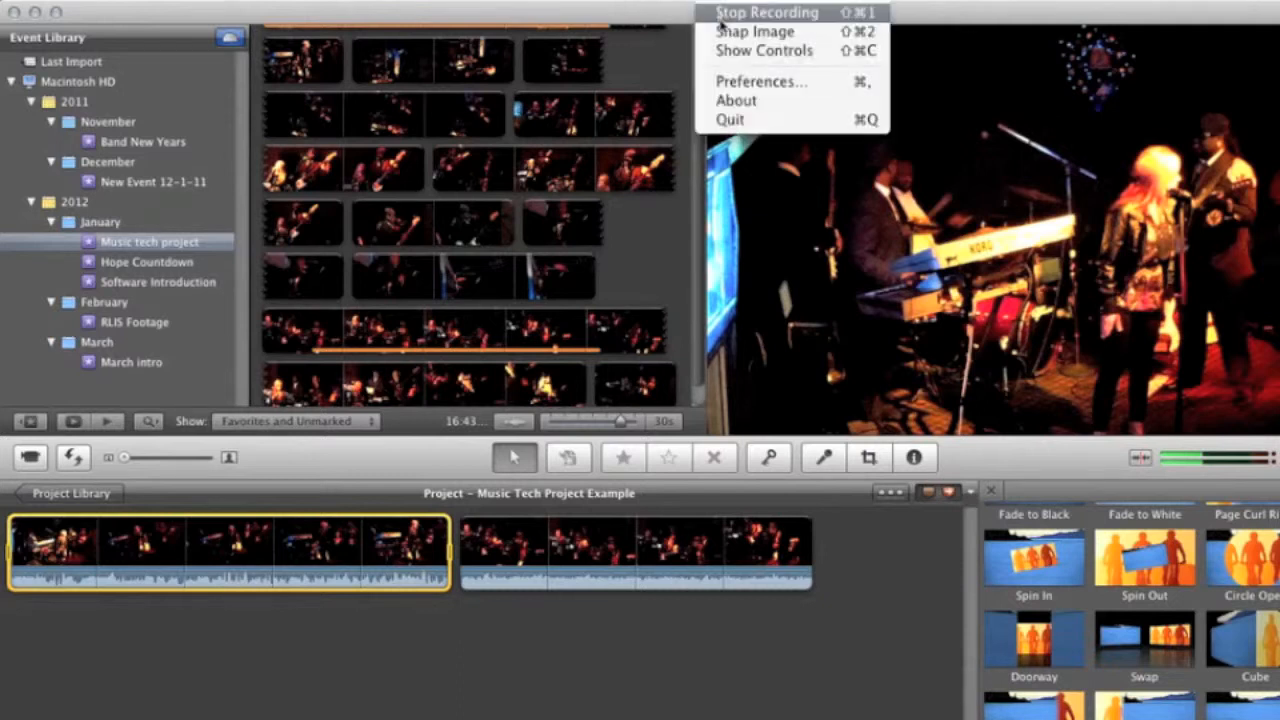
pyautogui.click(722, 13)
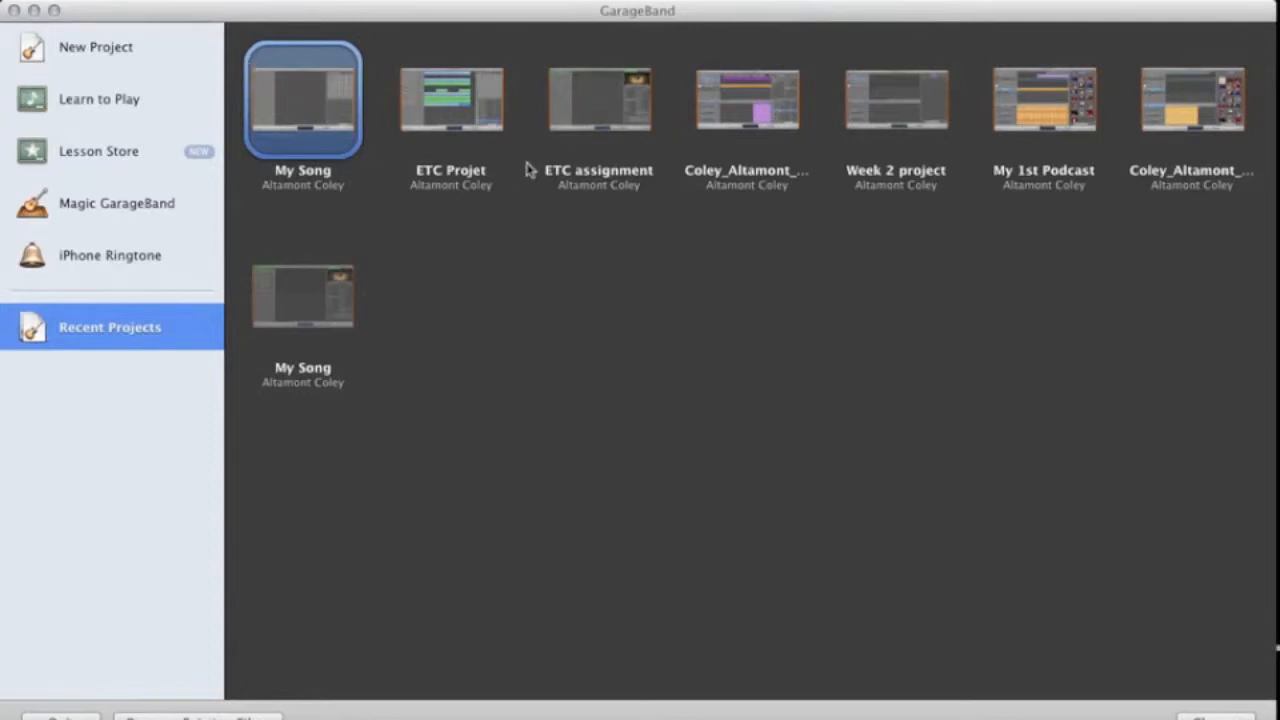
# In GarageBand, create a Keyboard Collection project named My Song on the Desktop, in 4/4 at 120 bpm in C major.
pyautogui.click(105, 50)
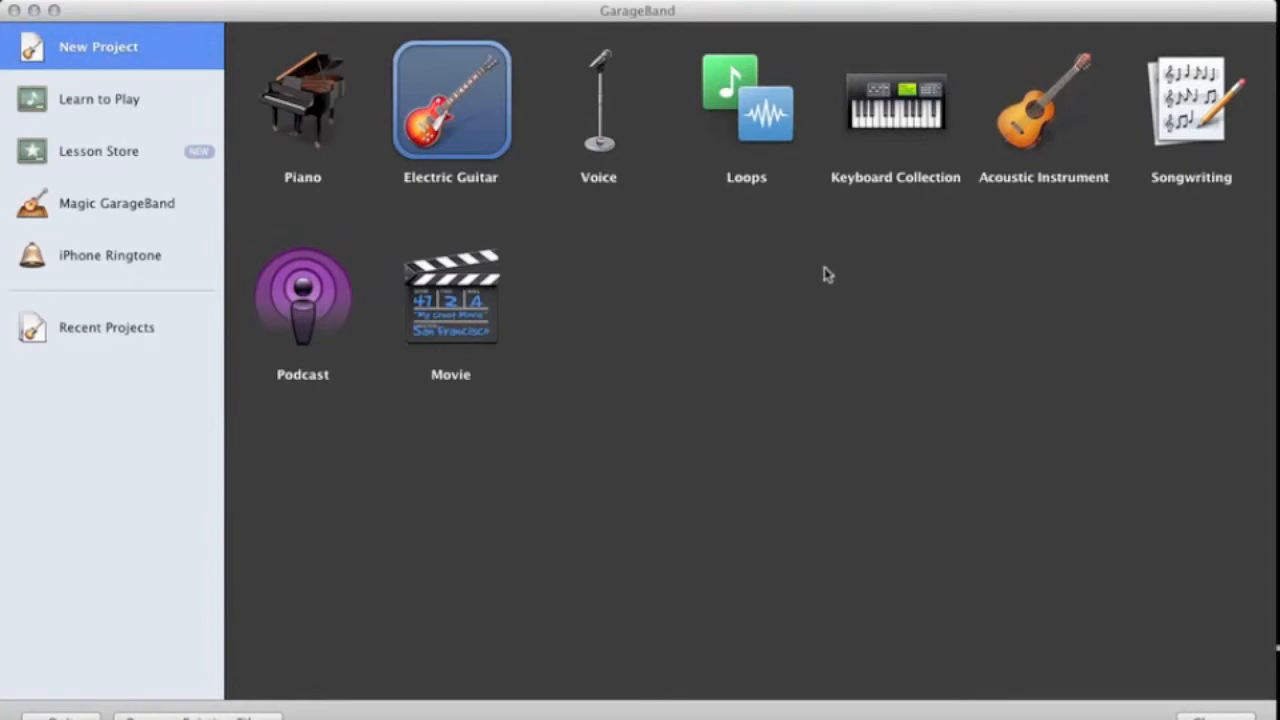
pyautogui.click(886, 114)
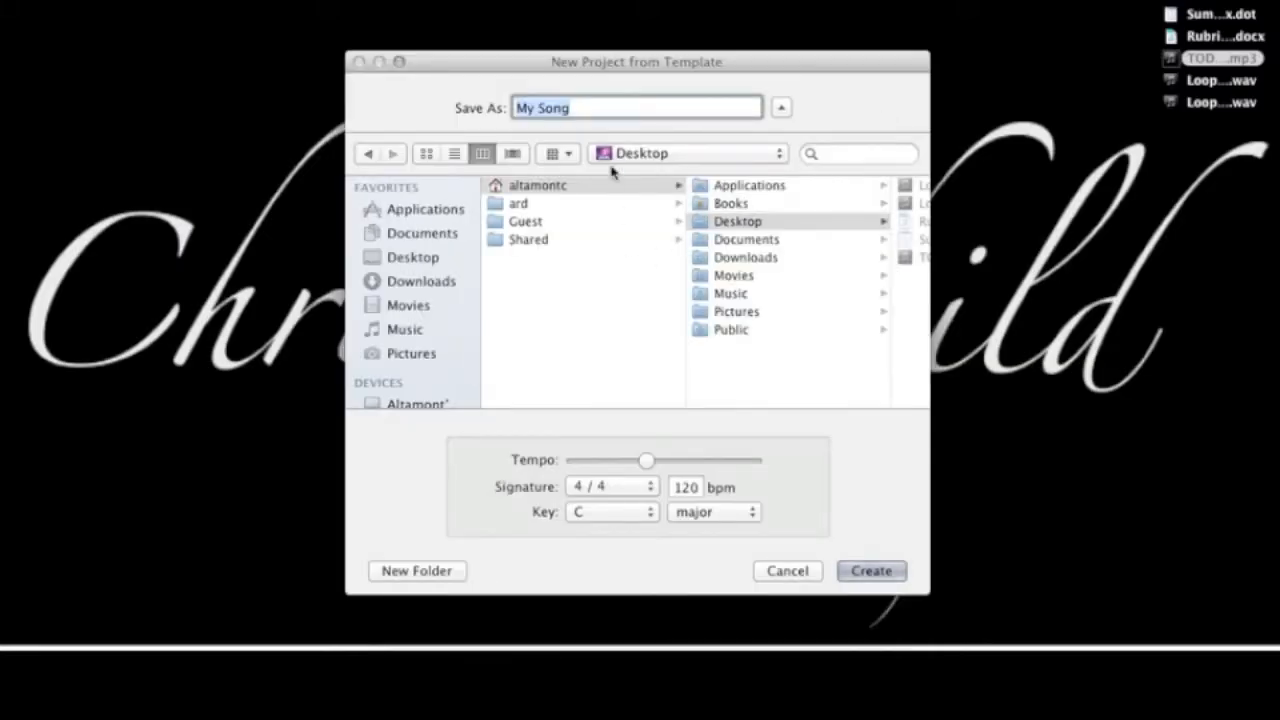
pyautogui.click(400, 260)
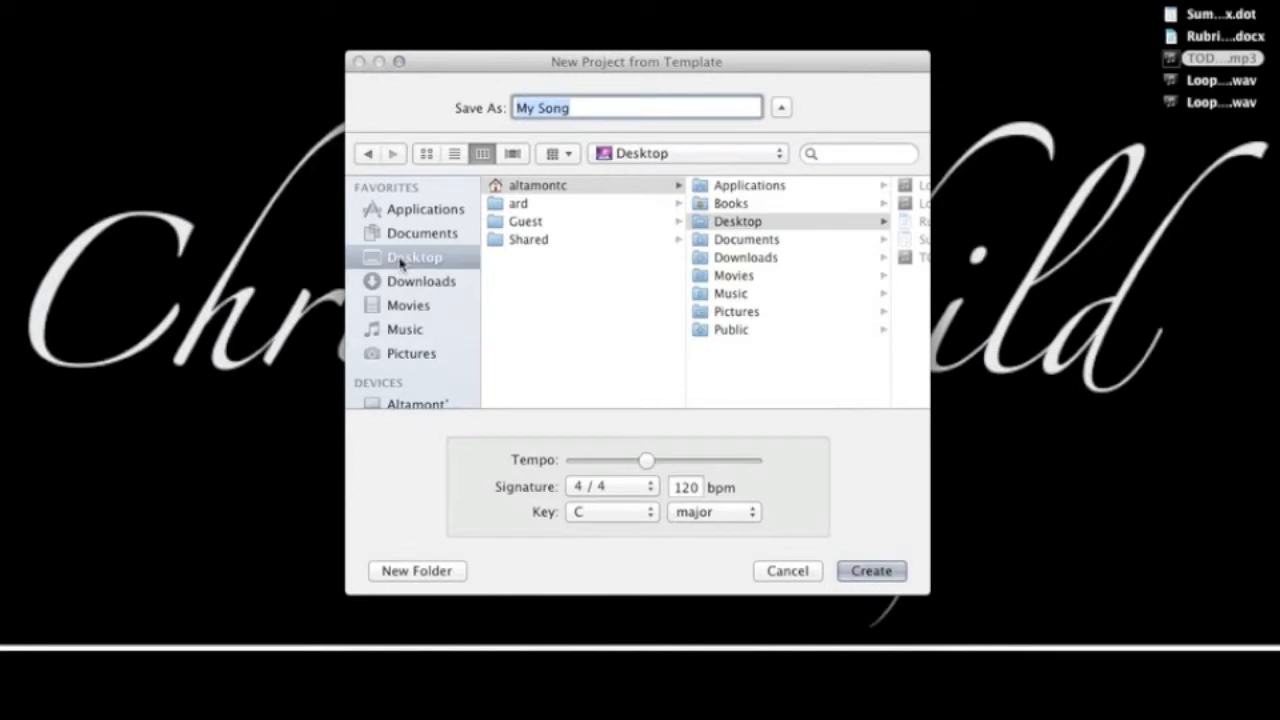
pyautogui.click(582, 514)
pyautogui.click(582, 514)
pyautogui.click(598, 487)
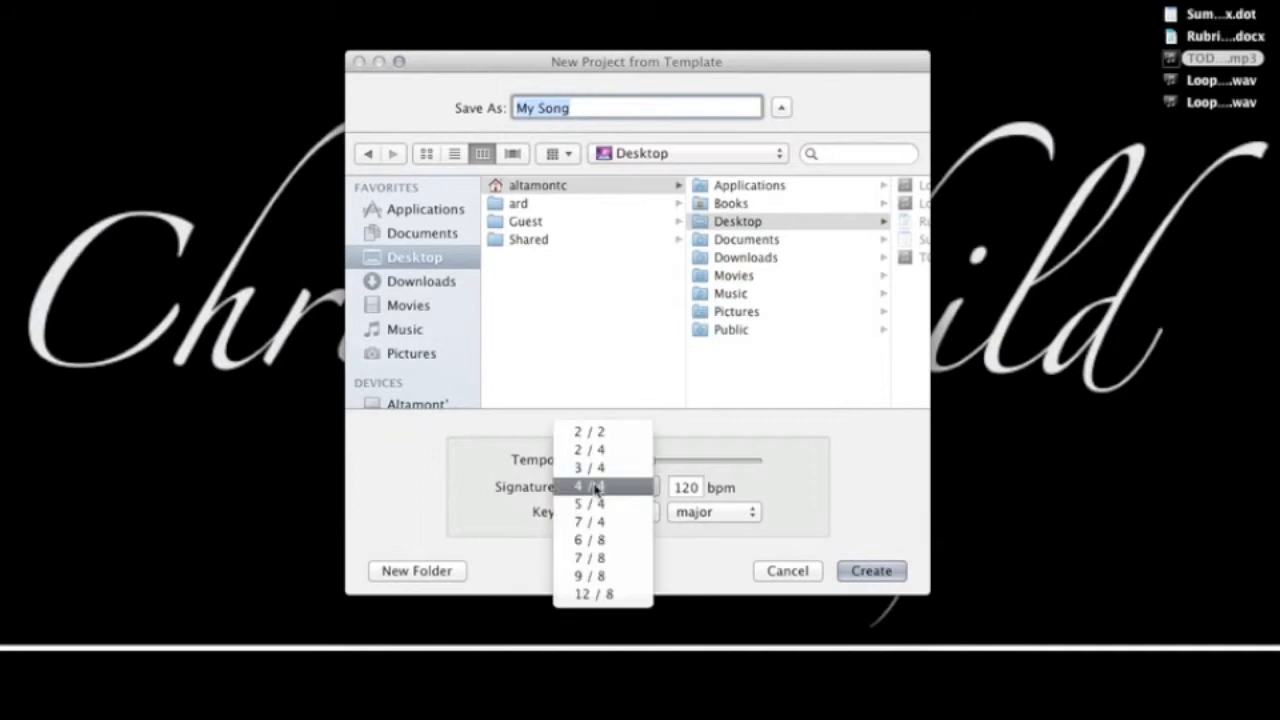
pyautogui.click(598, 487)
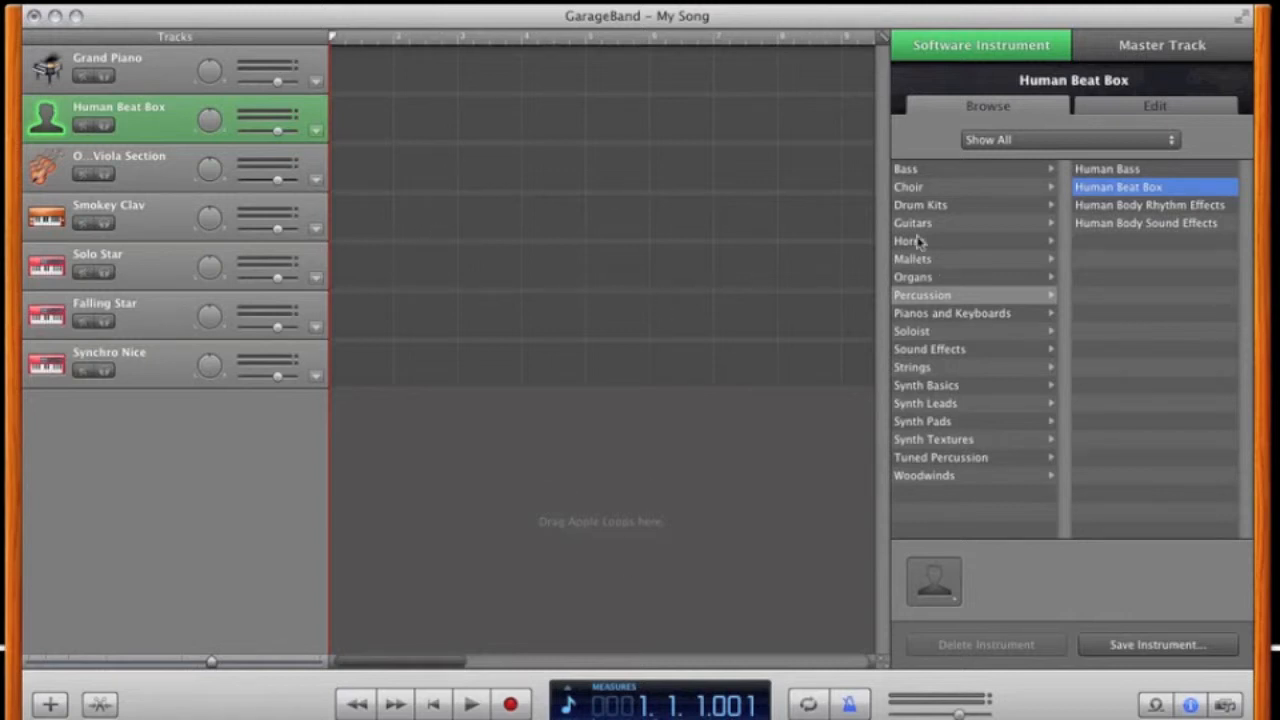
# Try Attitude Bass, Martian Lounge and Moonbeam in turn as the second track's software instrument.
pyautogui.click(926, 171)
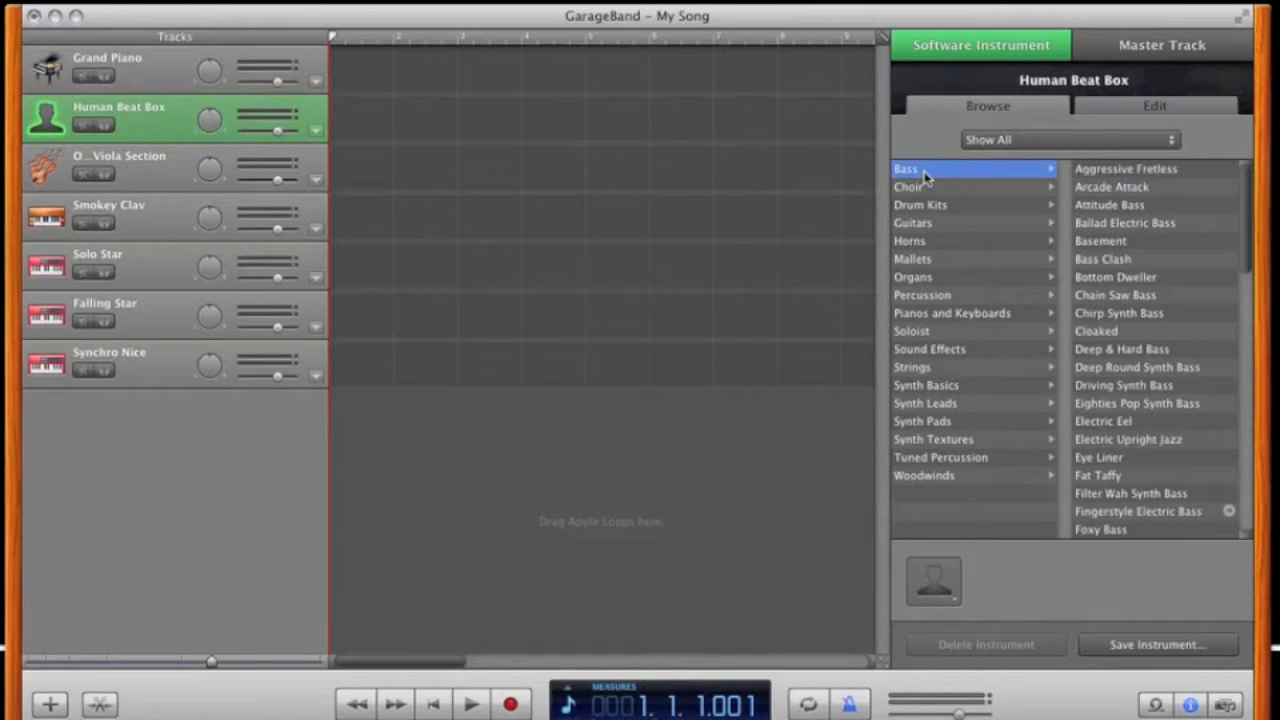
pyautogui.click(1113, 210)
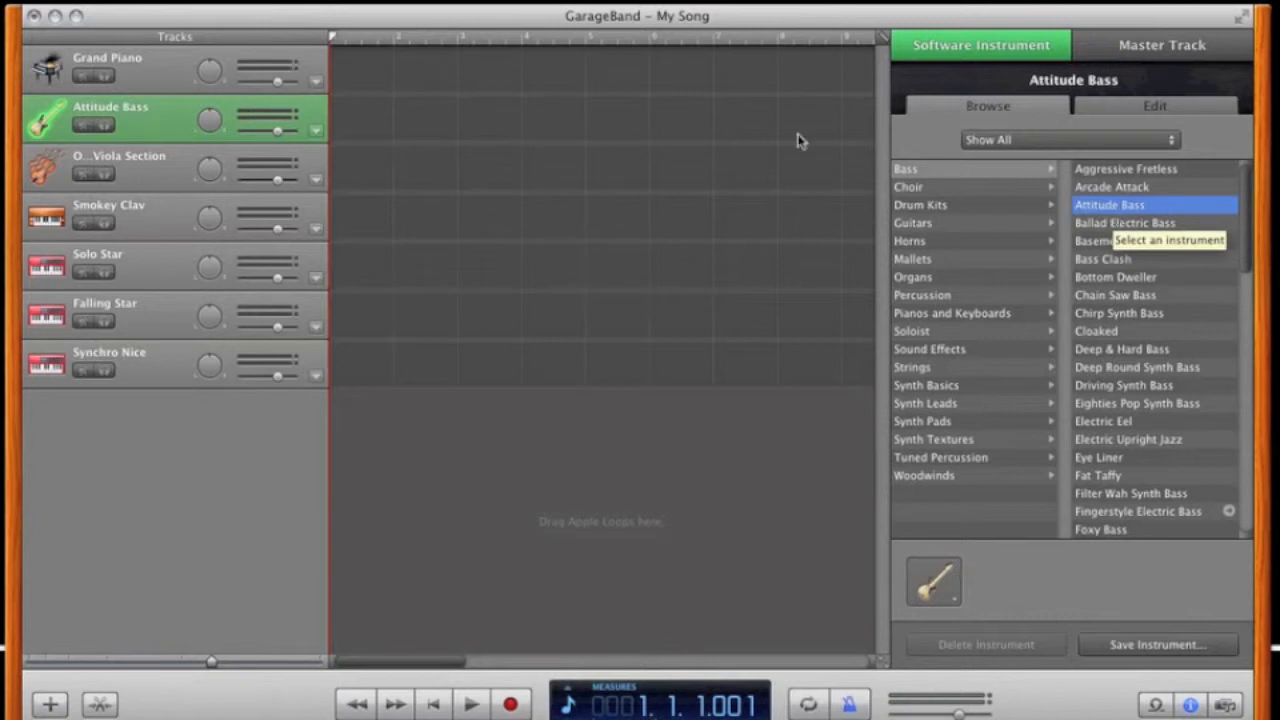
pyautogui.click(957, 387)
pyautogui.click(1087, 386)
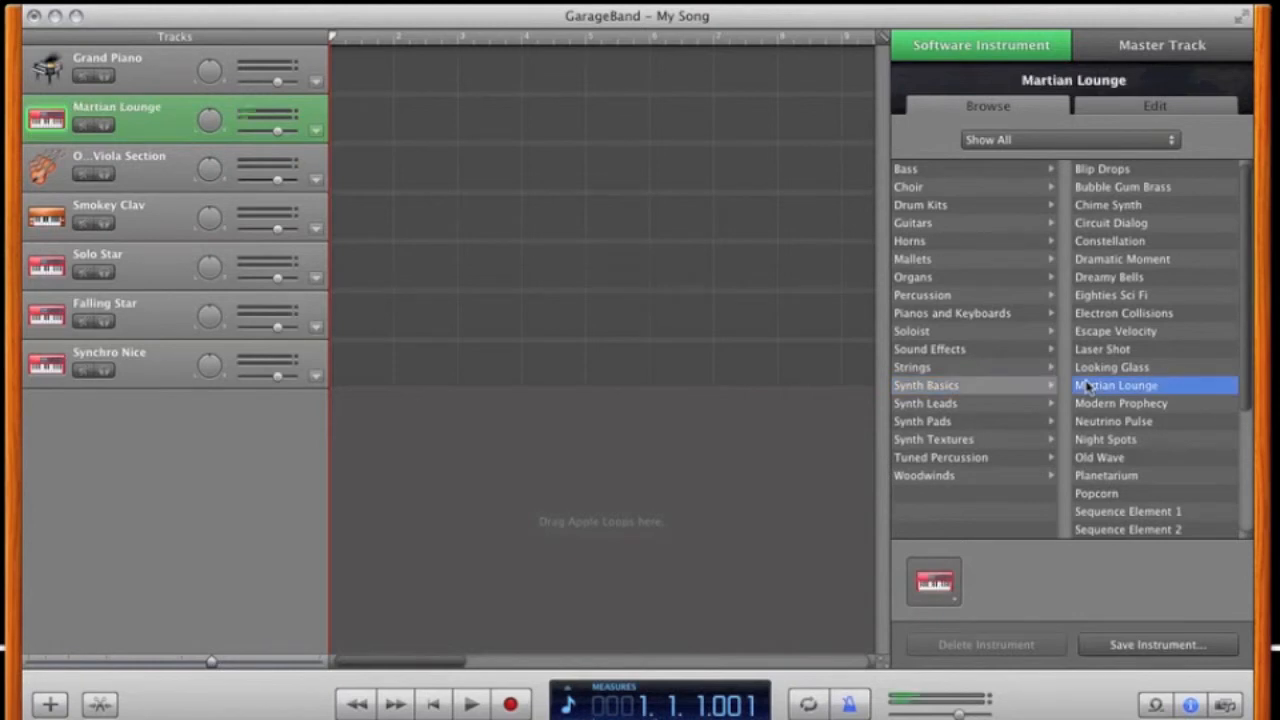
pyautogui.click(1008, 406)
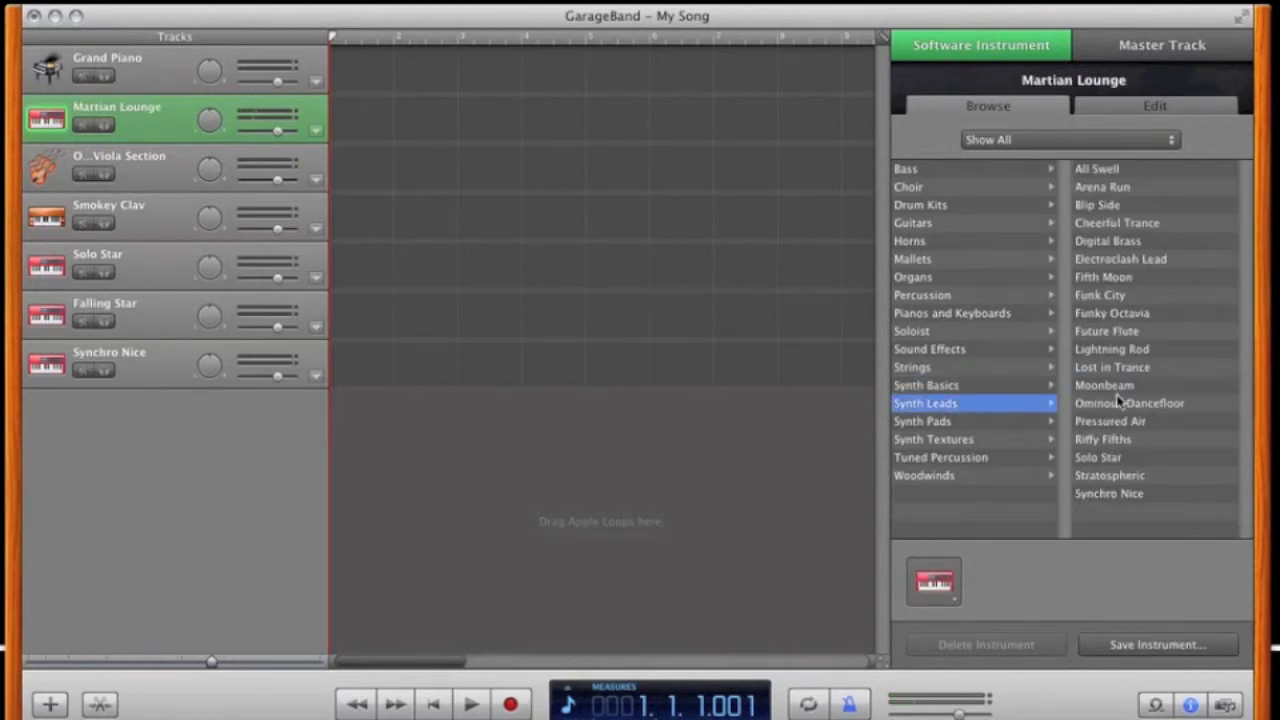
pyautogui.click(1125, 390)
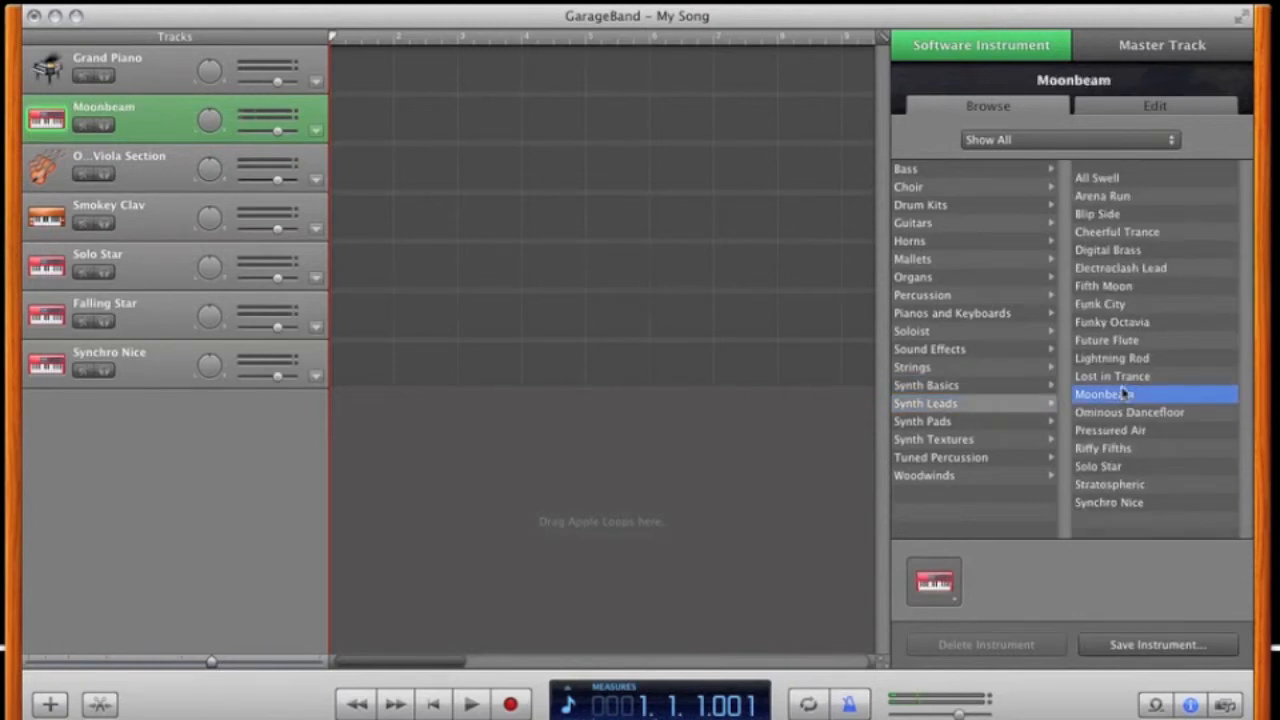
# Assign the Foxy Bass instrument from the Bass category to the second track.
pyautogui.click(955, 166)
pyautogui.scroll(-3, 1125, 443)
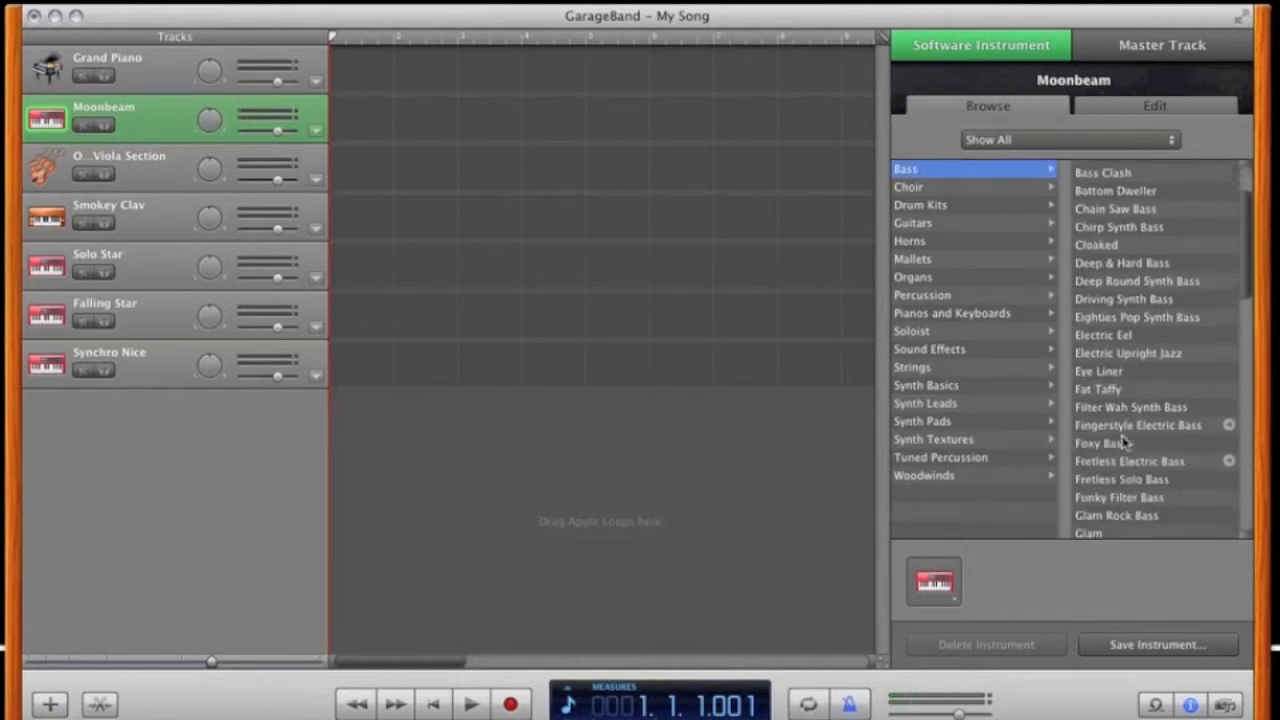
pyautogui.click(1127, 436)
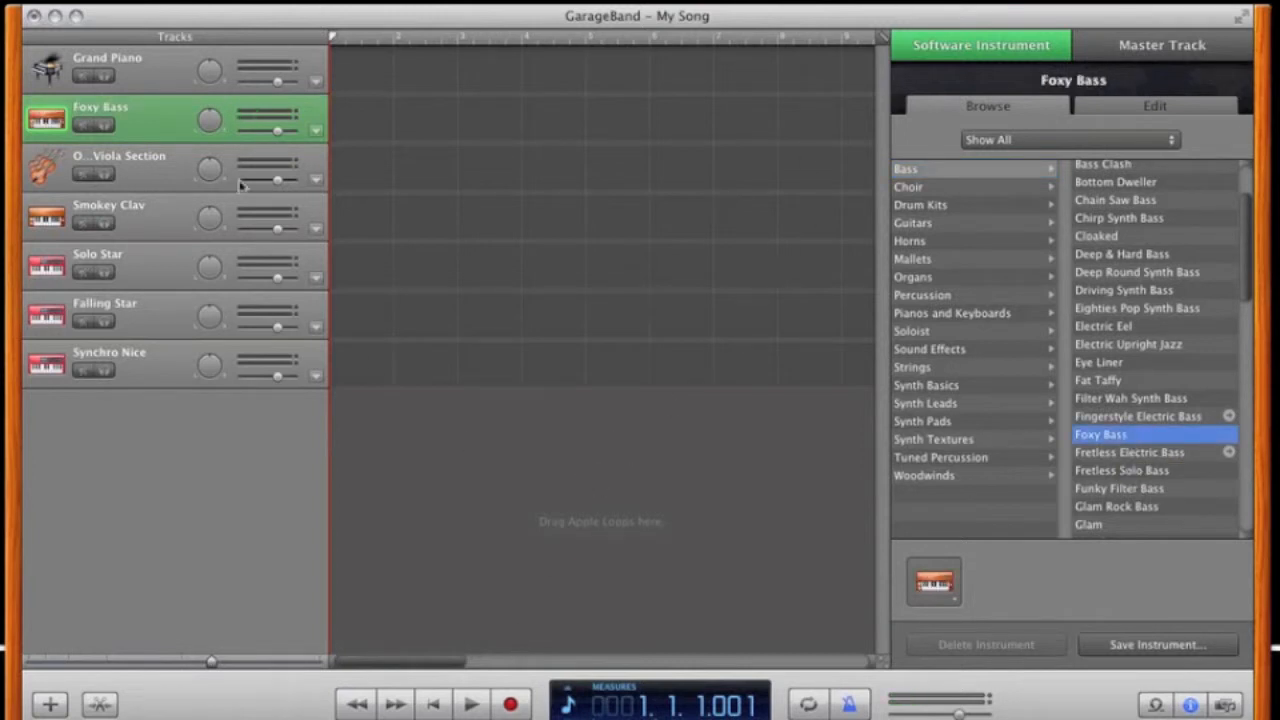
# Record a part on the Foxy Bass track from the song's start and play it back from measure 4.
pyautogui.click(525, 705)
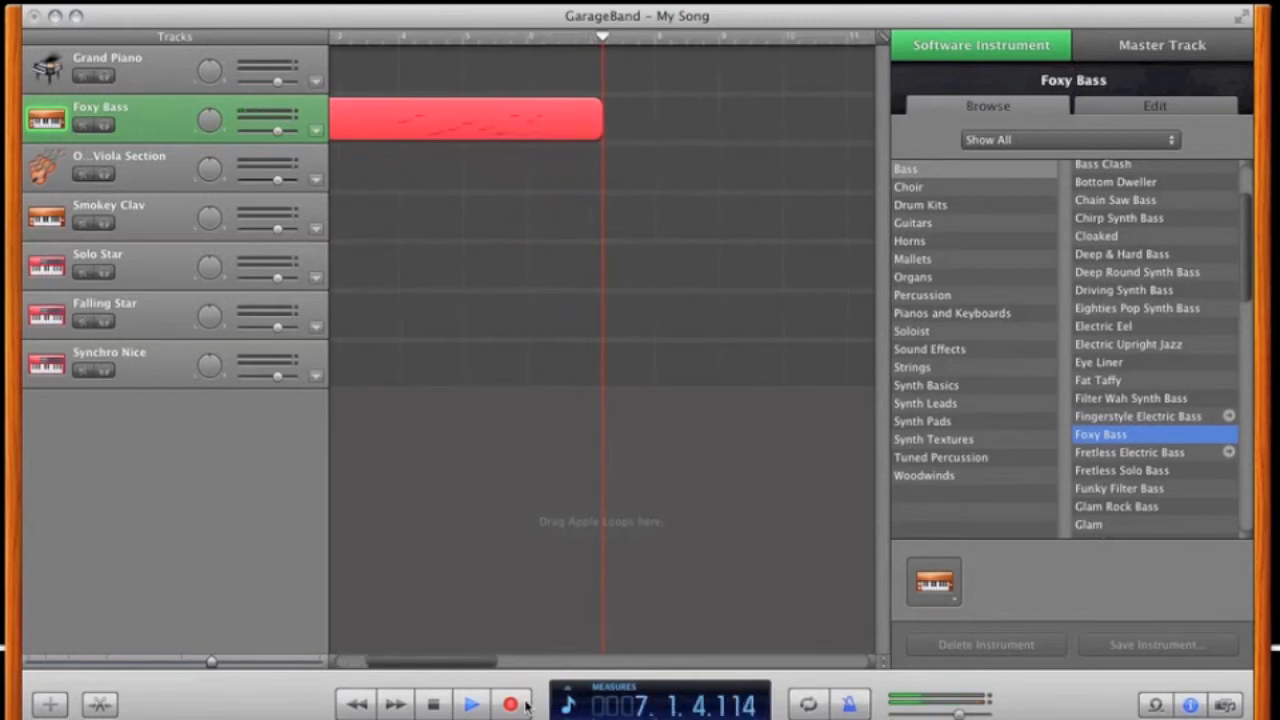
pyautogui.press('space')
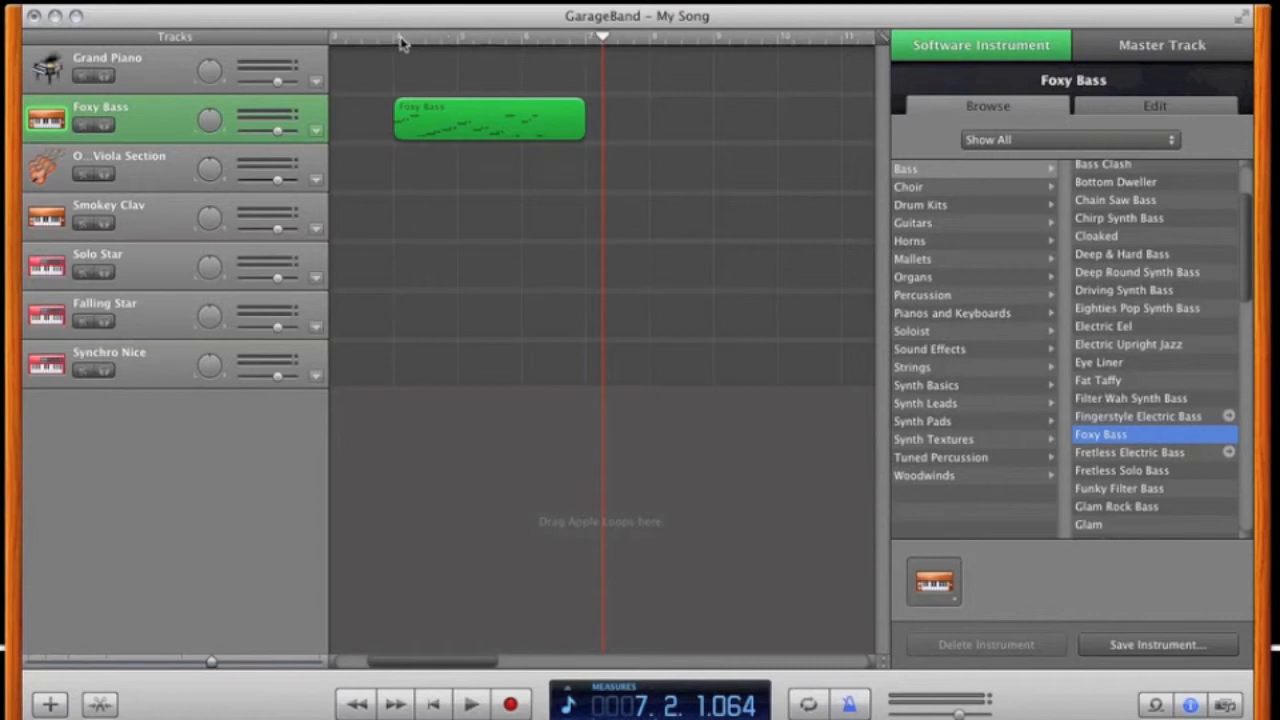
pyautogui.click(399, 40)
pyautogui.press('space')
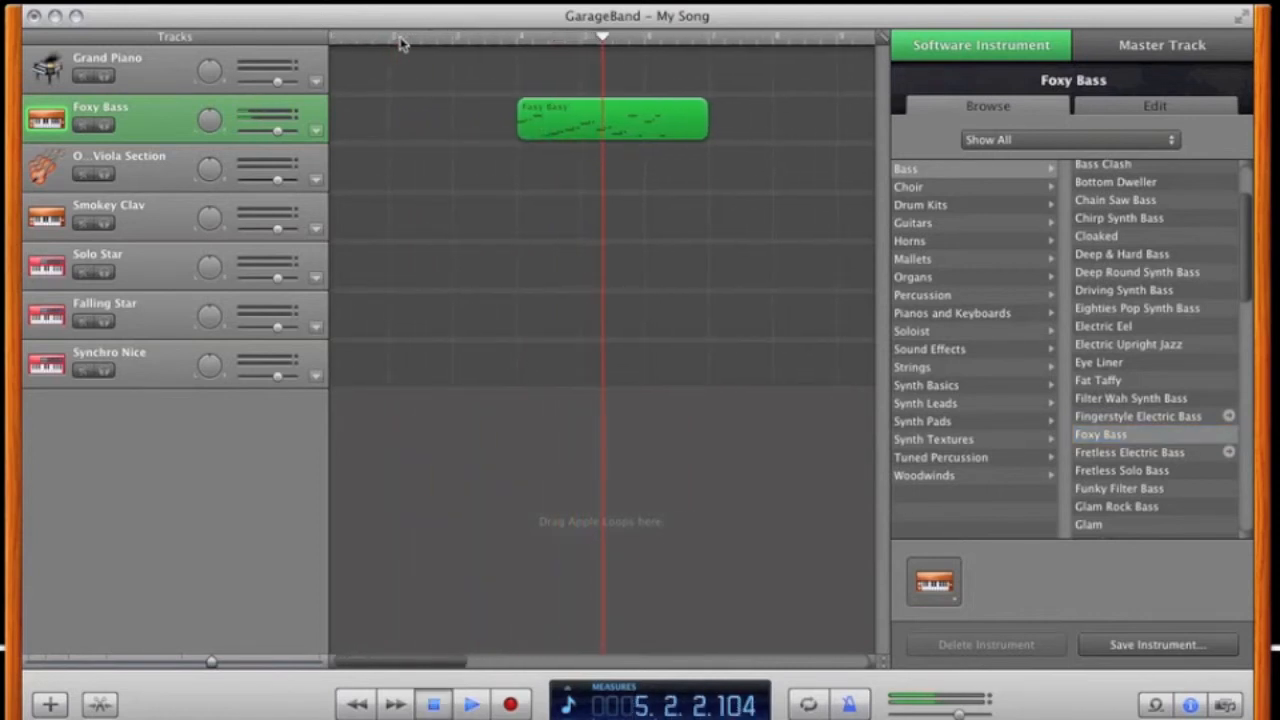
pyautogui.press('space')
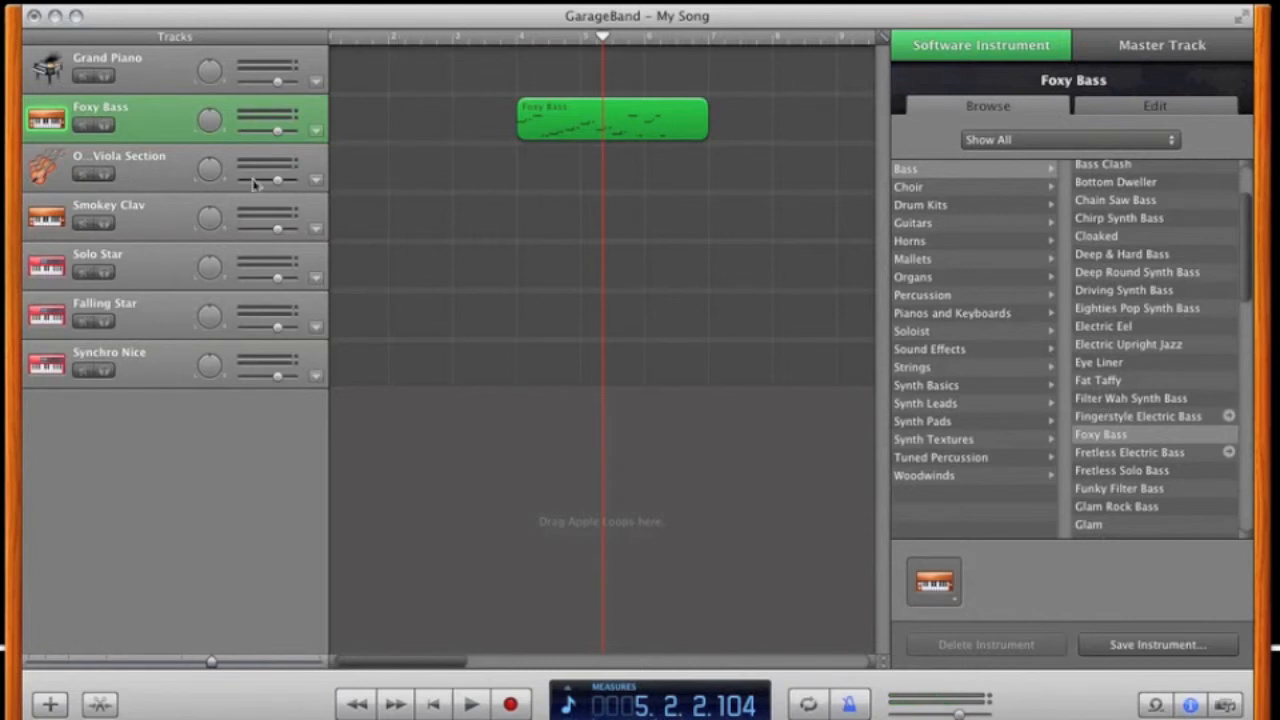
# Record a part on the Orchestra Viola Section track from the start of the song, alongside the bass region.
pyautogui.click(140, 170)
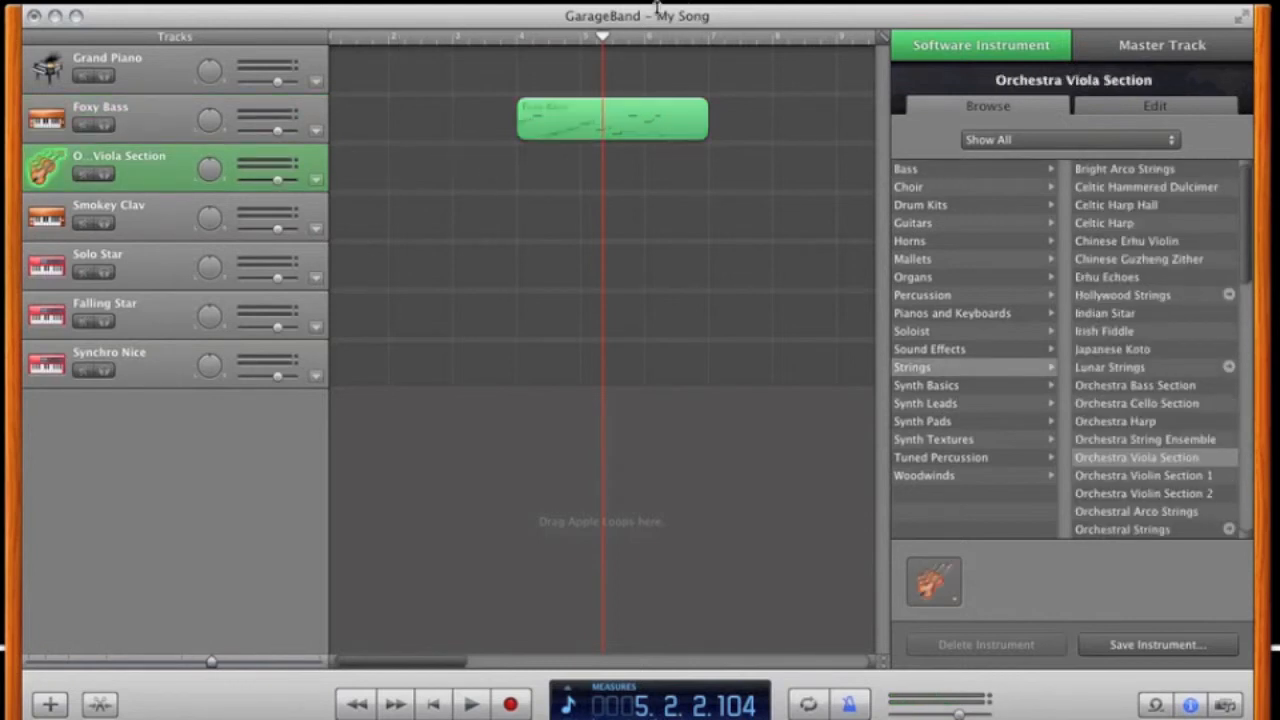
pyautogui.moveTo(602, 38); pyautogui.dragTo(220, 37)
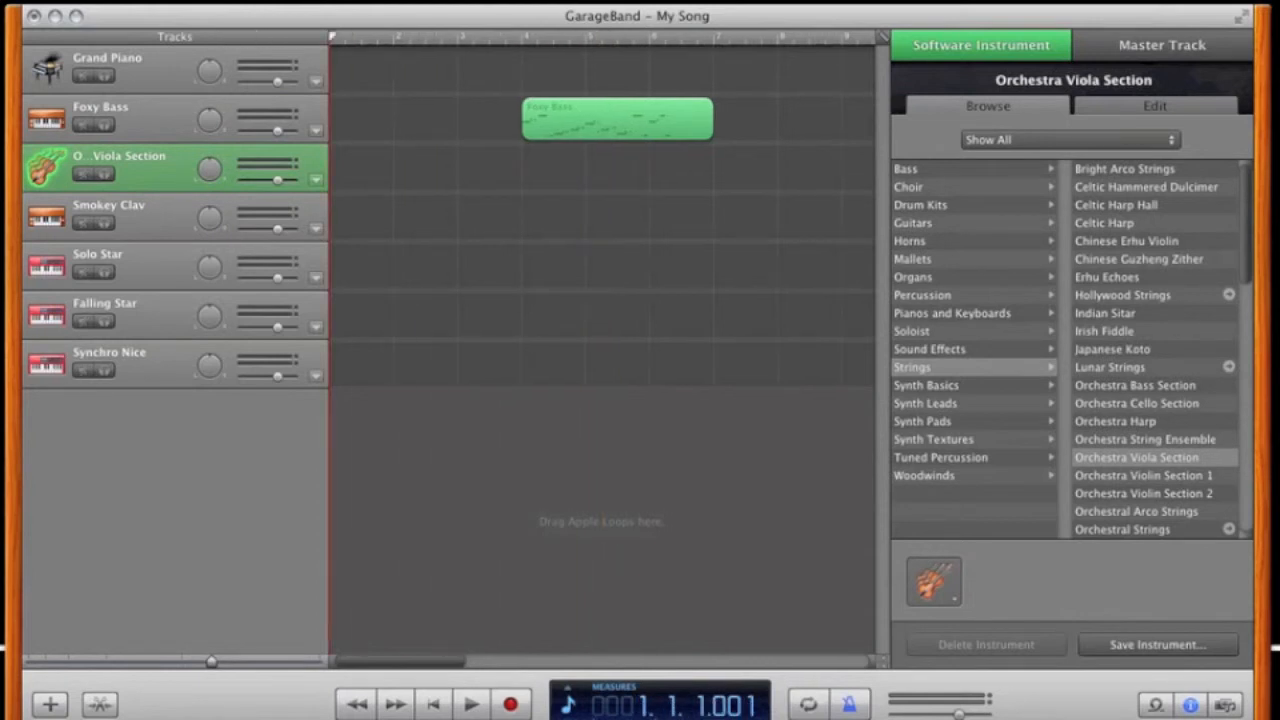
pyautogui.click(510, 704)
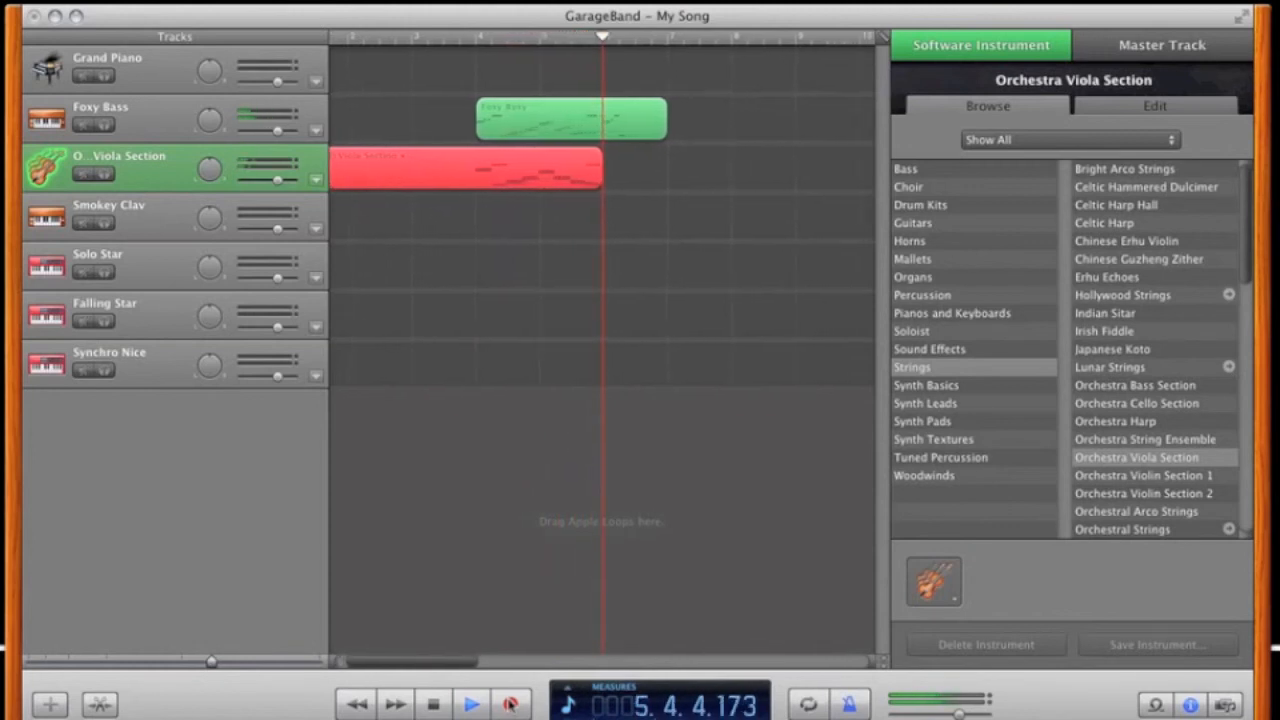
pyautogui.press('space')
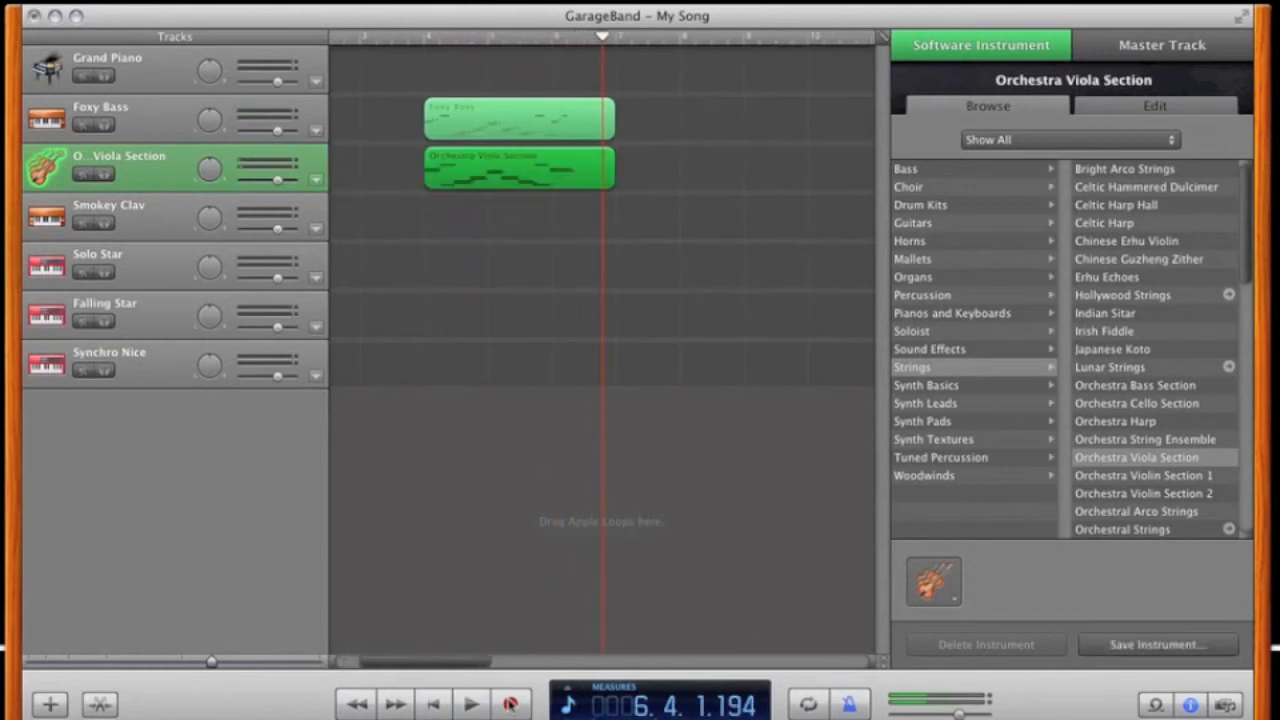